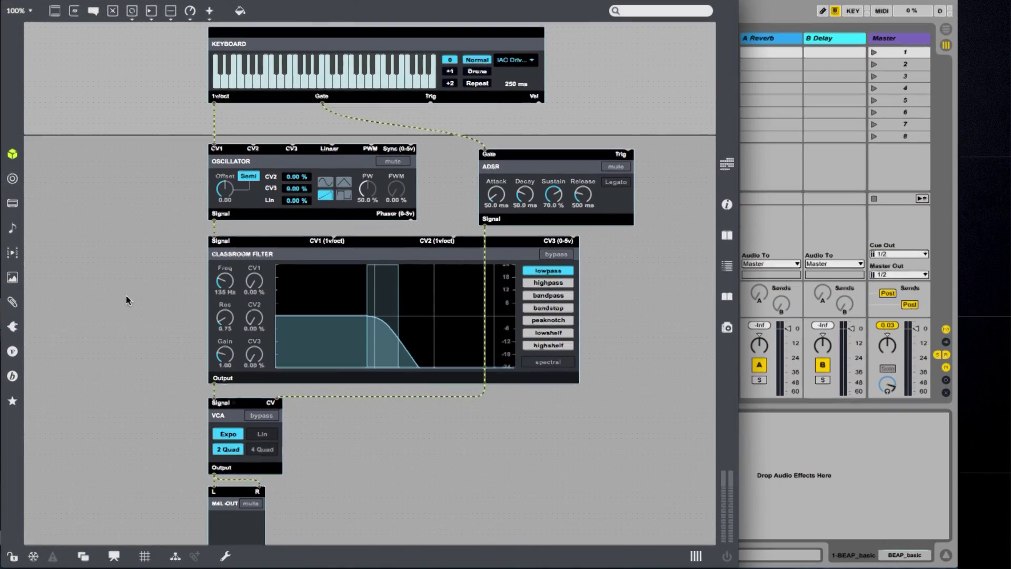
Duplicate the ADSR, connect the keyboard's Gate to the copy, and patch the copy's Signal into the Classroom Filter's CV1
{"action": "left_click", "coordinate": [12, 557]}
{"action": "left_click", "coordinate": [13, 556]}
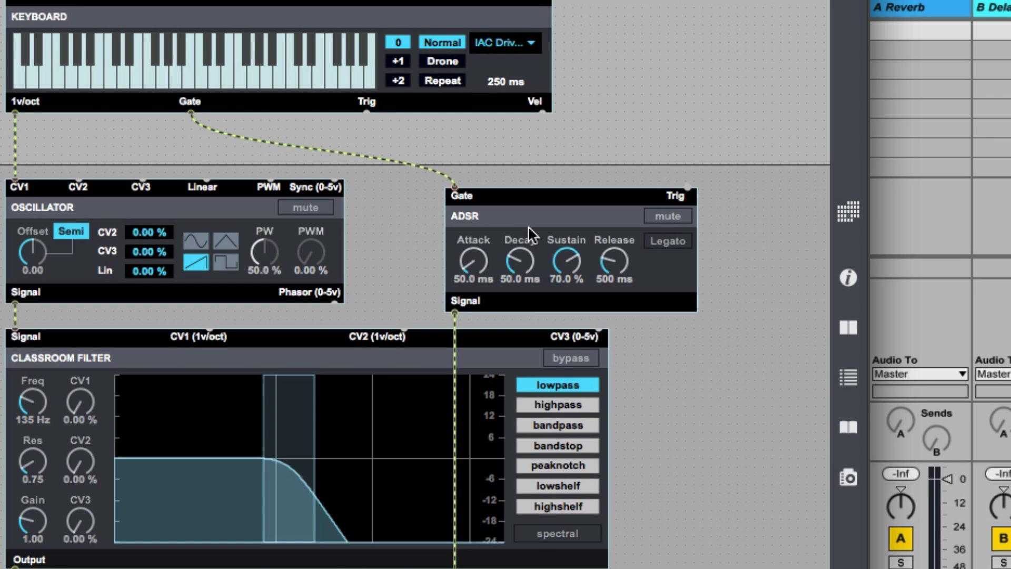
{"action": "left_click_drag", "start_coordinate": [512, 213], "coordinate": [721, 361]}
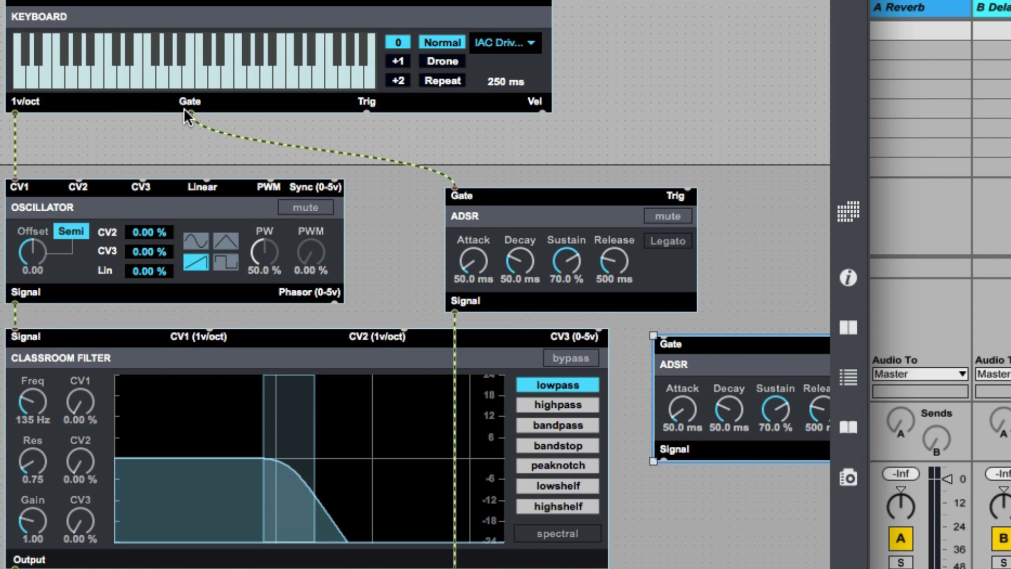
{"action": "left_click_drag", "start_coordinate": [189, 112], "coordinate": [739, 208]}
{"action": "left_click_drag", "start_coordinate": [772, 363], "coordinate": [205, 342]}
{"action": "left_click", "coordinate": [683, 345]}
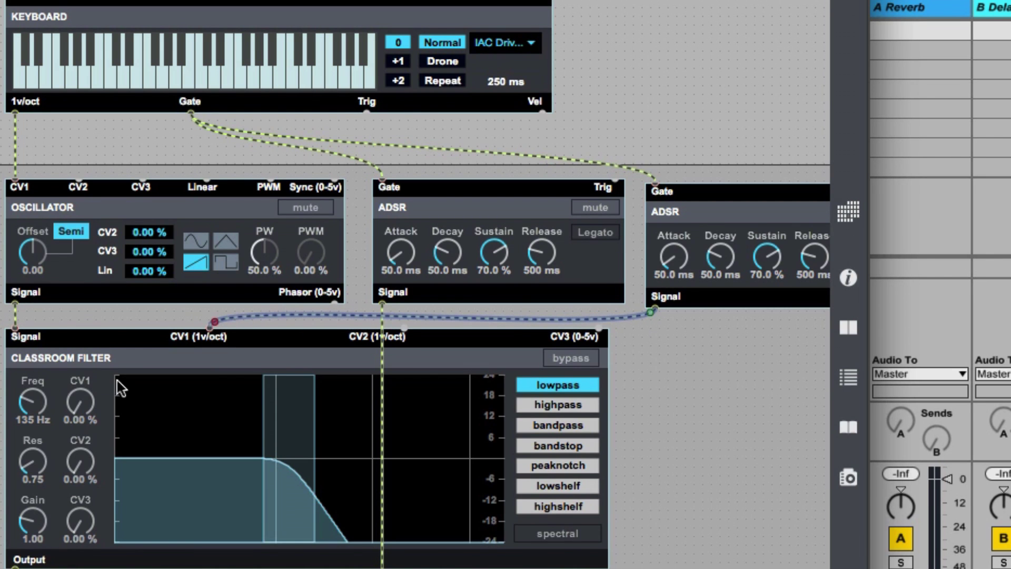
Lock the patch and set the Classroom Filter's CV1 amount to 99.2 %
{"action": "key", "text": "super+e"}
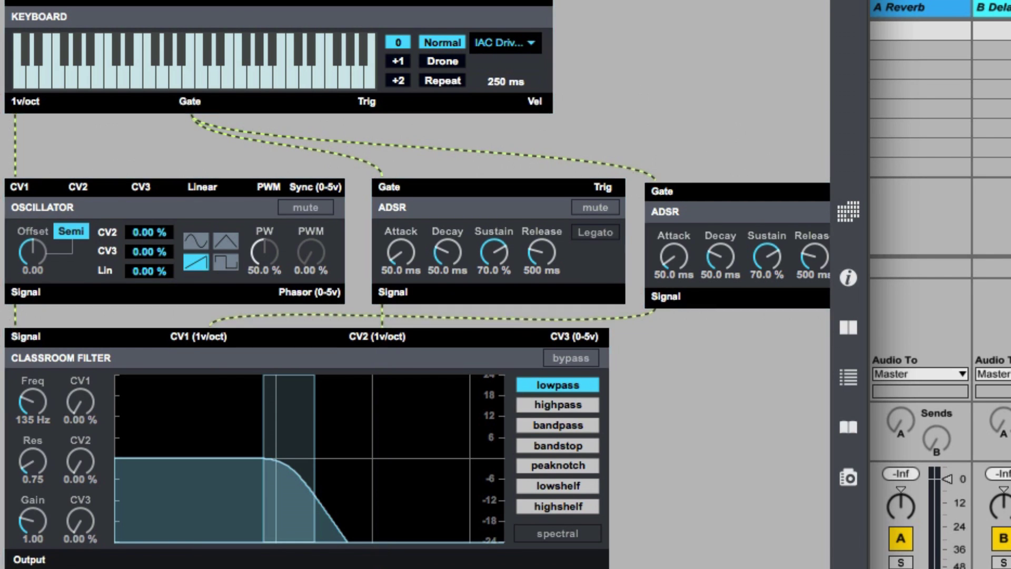
{"action": "left_click", "coordinate": [81, 402]}
{"action": "left_click_drag", "start_coordinate": [80, 402], "coordinate": [80, 324]}
Set the filter's ADSR to 0.00 ms attack, 203 ms decay and 0.00 % sustain
{"action": "left_click_drag", "start_coordinate": [673, 257], "coordinate": [673, 284]}
{"action": "left_click_drag", "start_coordinate": [761, 258], "coordinate": [761, 295]}
{"action": "left_click_drag", "start_coordinate": [700, 256], "coordinate": [700, 233]}
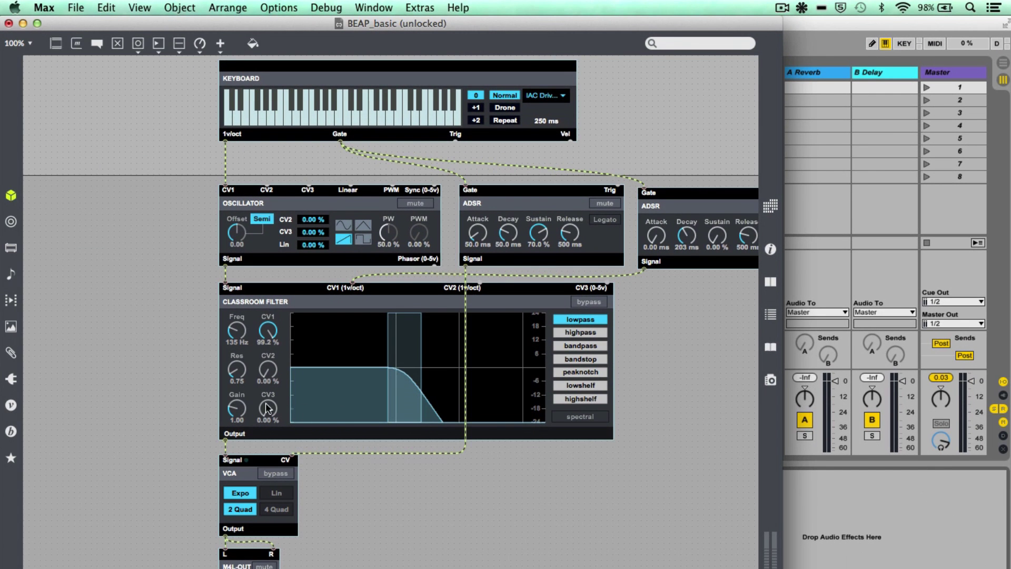
Move the filter chain and both ADSRs down and the oscillator to the left, opening space beneath the keyboard
{"action": "left_click_drag", "start_coordinate": [131, 281], "coordinate": [367, 459]}
{"action": "left_click_drag", "start_coordinate": [681, 242], "coordinate": [585, 184]}
{"action": "left_click_drag", "start_coordinate": [588, 220], "coordinate": [597, 325]}
{"action": "left_click_drag", "start_coordinate": [372, 210], "coordinate": [189, 210]}
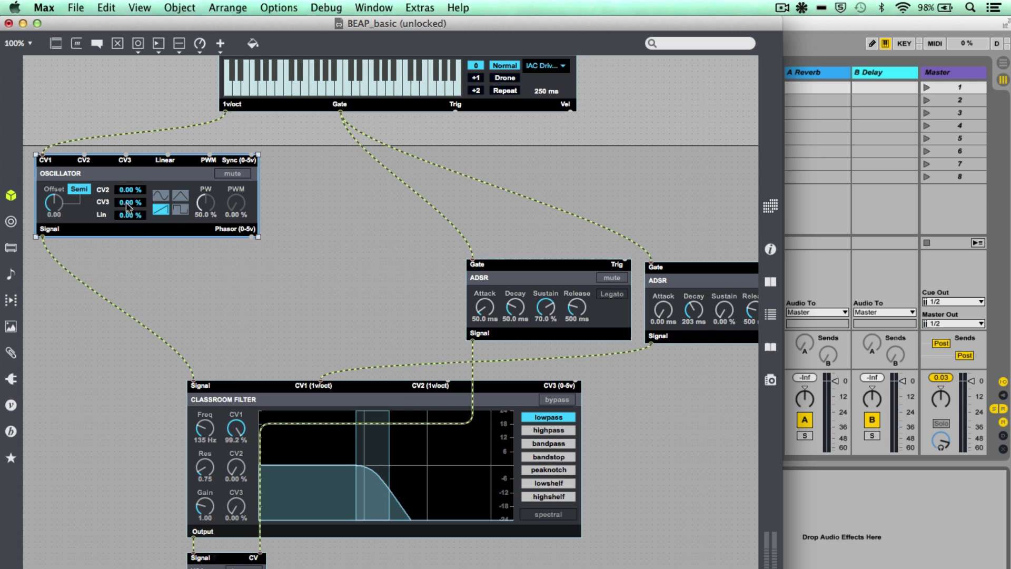
Duplicate the oscillator twice in a row and connect the keyboard's 1v/oct output to CV1 of both copies
{"action": "left_click_drag", "start_coordinate": [102, 207], "coordinate": [537, 208]}
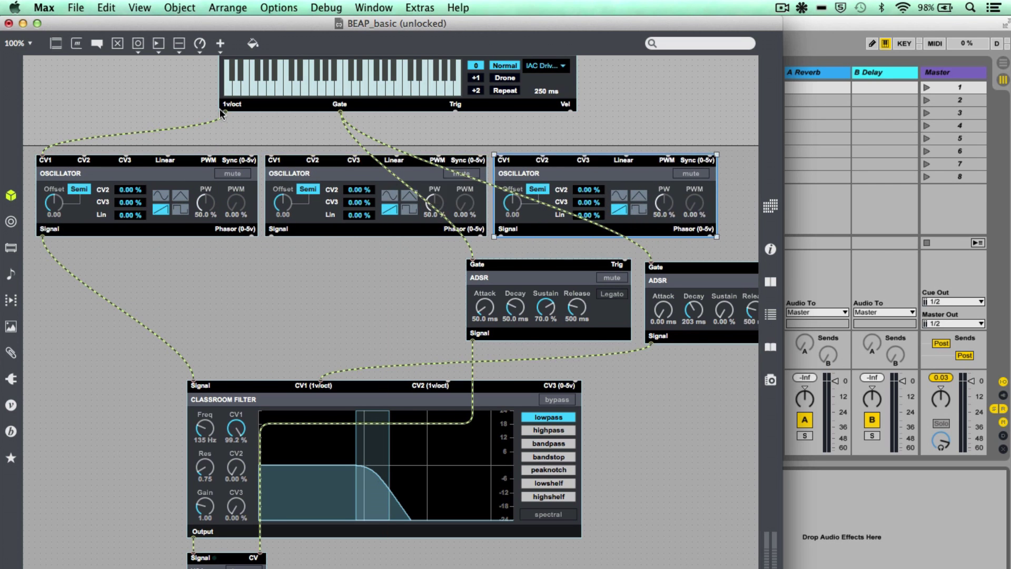
{"action": "left_click_drag", "start_coordinate": [226, 113], "coordinate": [270, 150]}
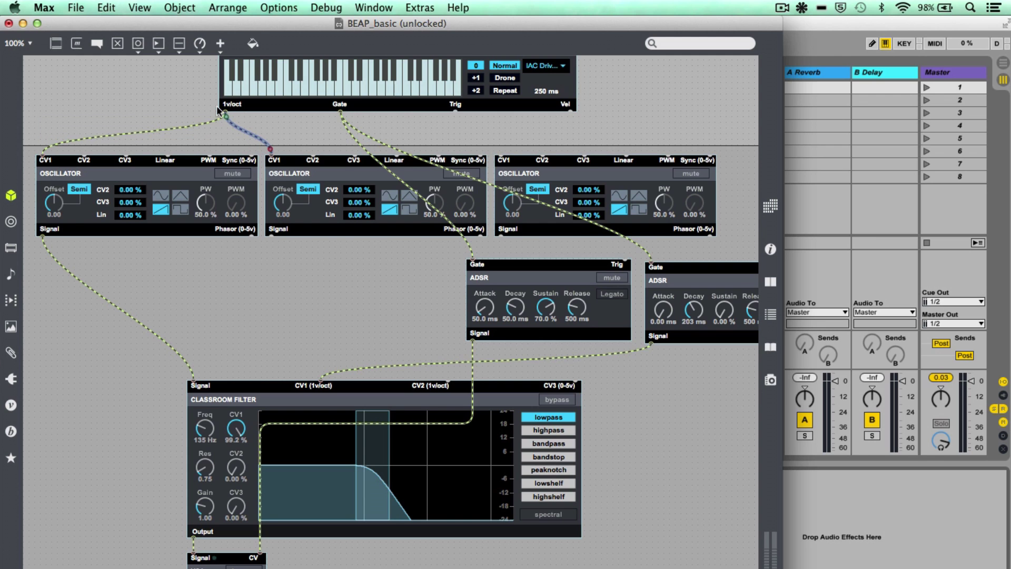
{"action": "left_click_drag", "start_coordinate": [225, 113], "coordinate": [502, 157]}
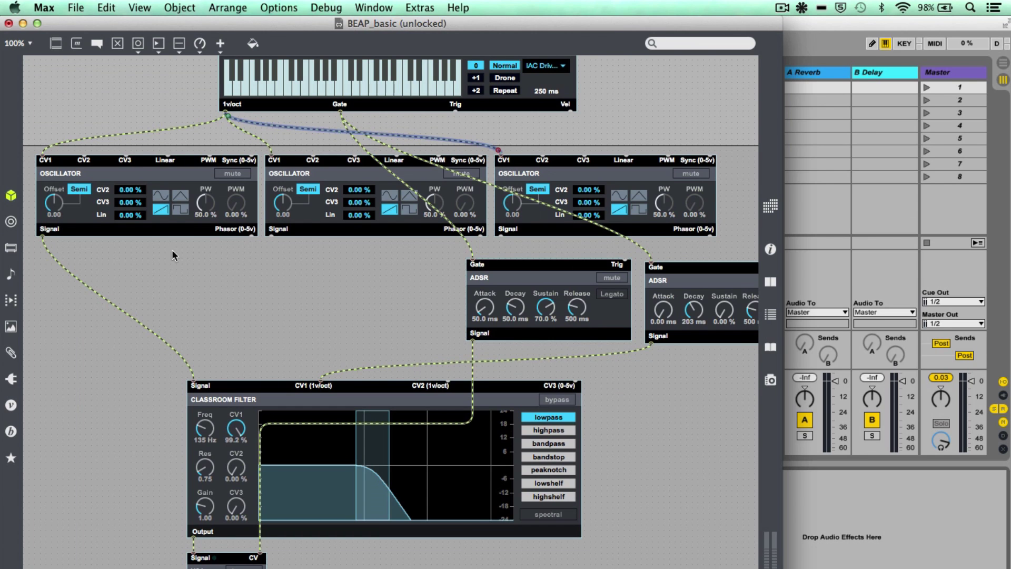
{"action": "left_click_drag", "start_coordinate": [271, 236], "coordinate": [195, 386]}
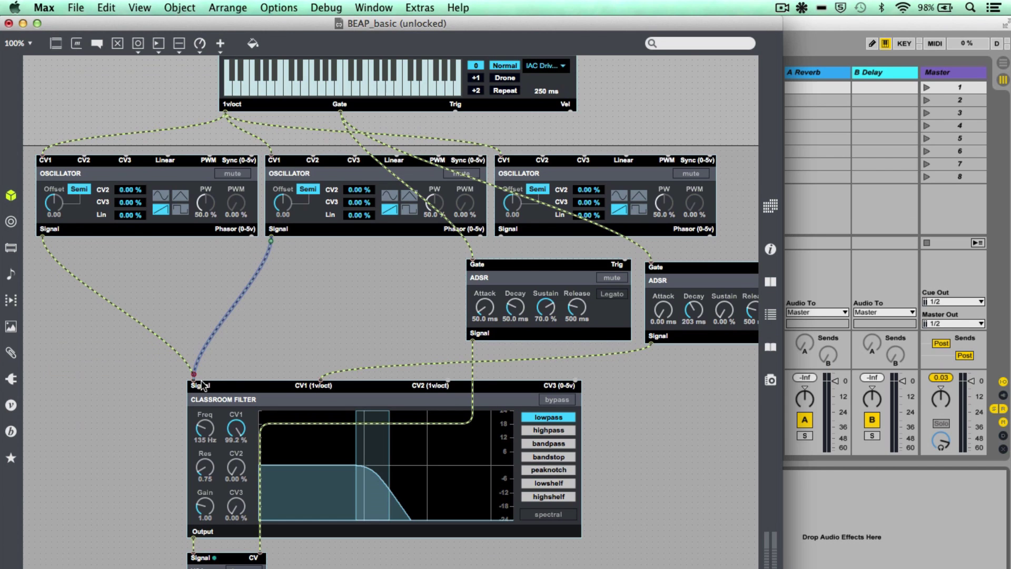
{"action": "key", "text": "BackSpace"}
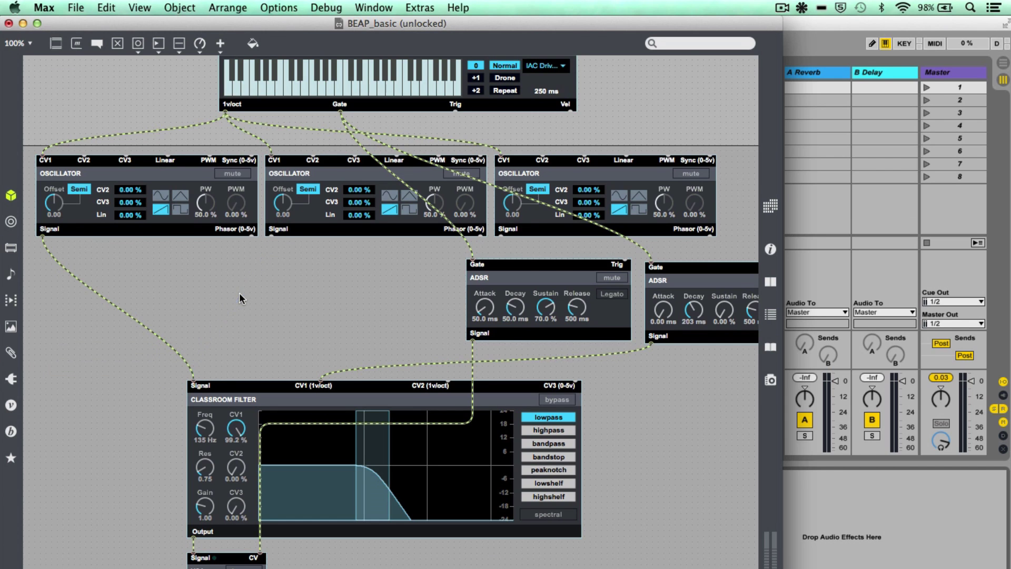
Add a BEAP Audio Mixer between the oscillators and the Classroom Filter
{"action": "left_click", "coordinate": [11, 431]}
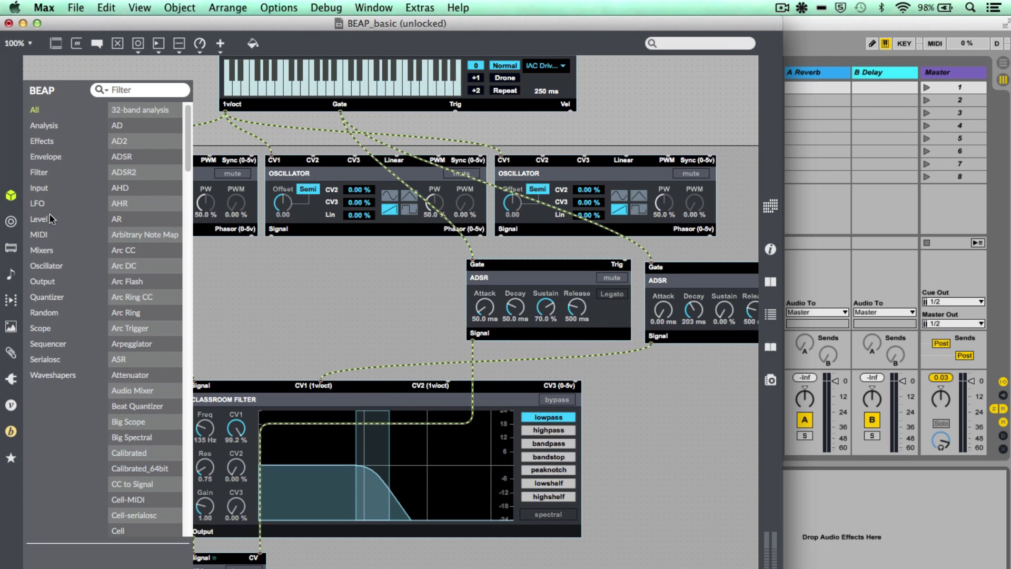
{"action": "left_click", "coordinate": [48, 251]}
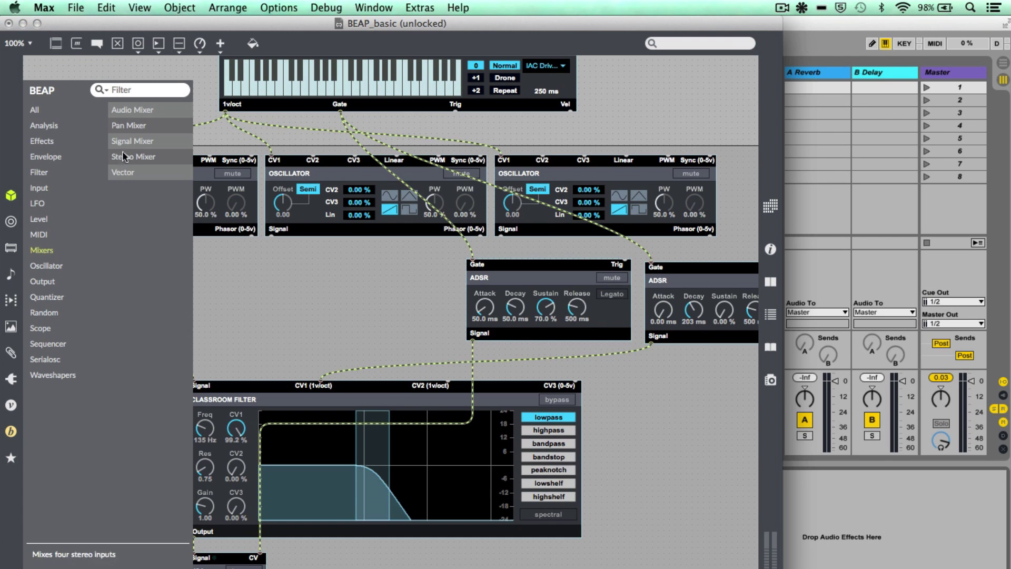
{"action": "left_click_drag", "start_coordinate": [127, 112], "coordinate": [176, 279]}
{"action": "left_click", "coordinate": [141, 251]}
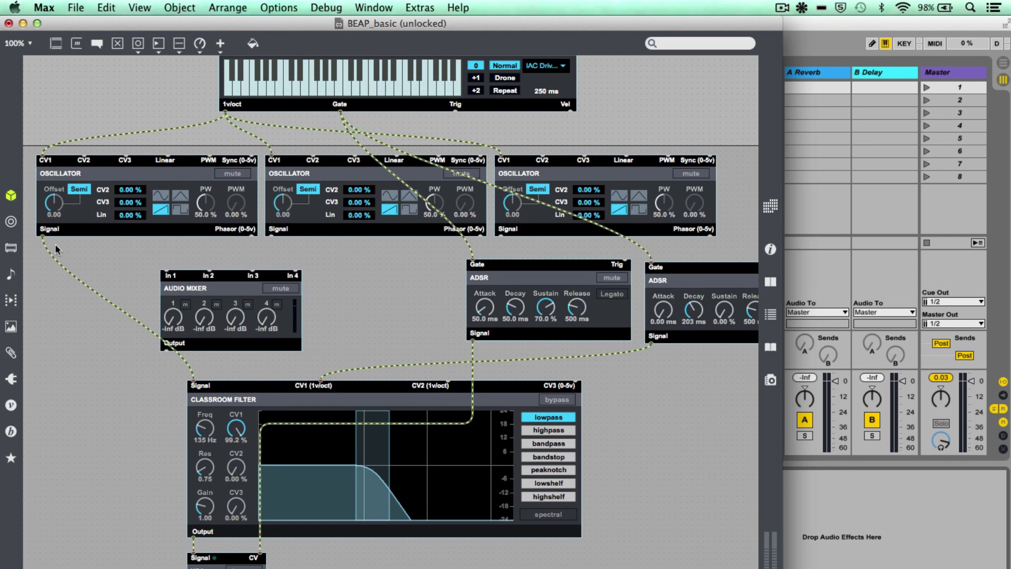
Connect the three oscillators' Signal outputs to mixer inputs 1 to 3, and feed the filter from the mixer's output instead of the first oscillator
{"action": "left_click_drag", "start_coordinate": [44, 237], "coordinate": [165, 266]}
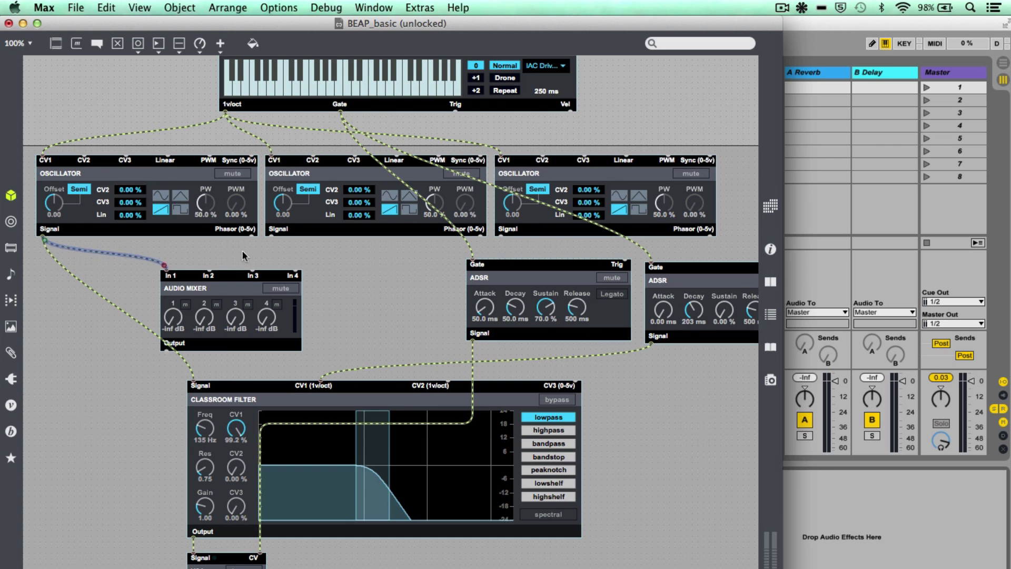
{"action": "left_click_drag", "start_coordinate": [271, 236], "coordinate": [210, 265]}
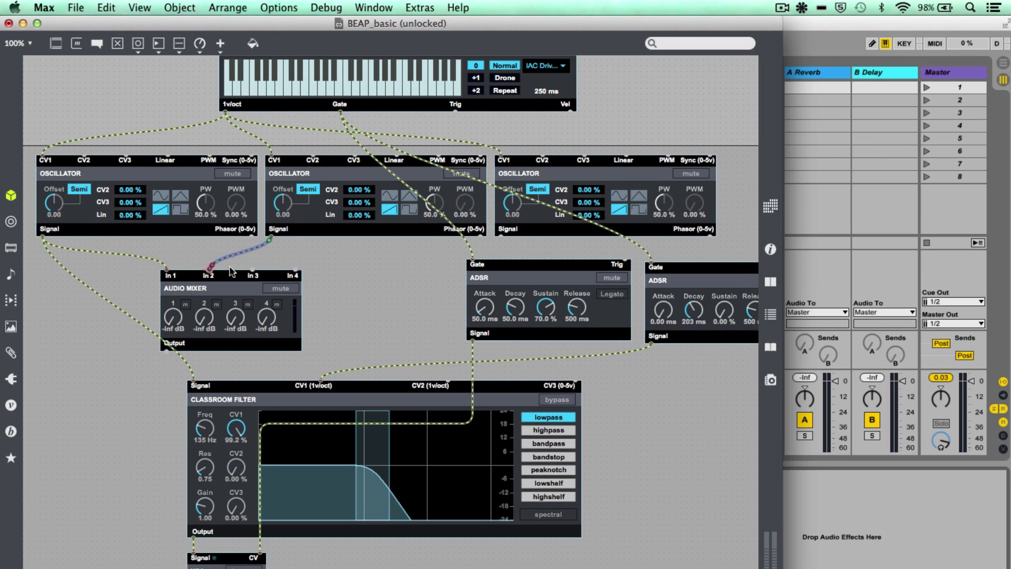
{"action": "left_click_drag", "start_coordinate": [501, 237], "coordinate": [254, 266]}
{"action": "left_click", "coordinate": [103, 285]}
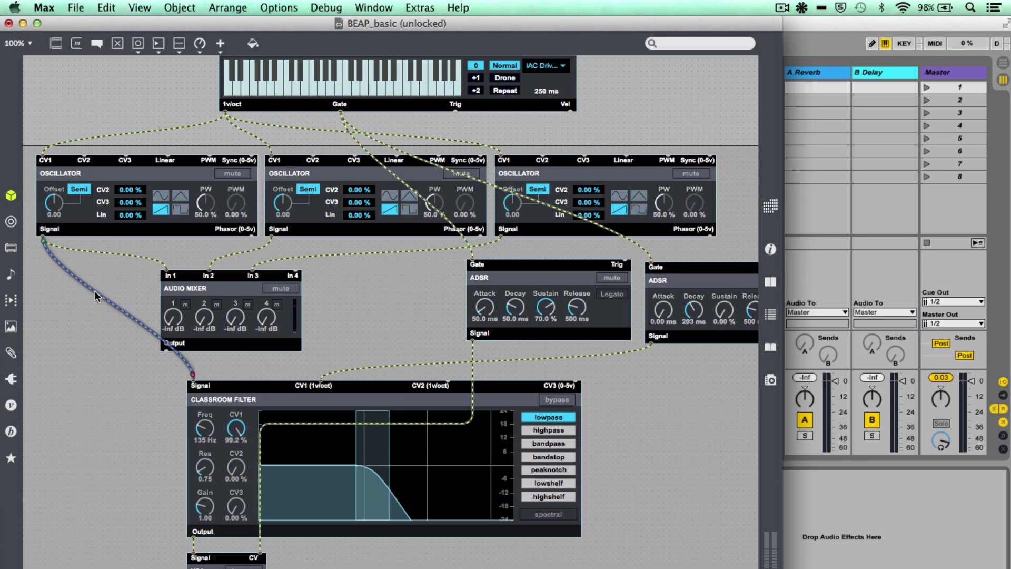
{"action": "left_click_drag", "start_coordinate": [43, 242], "coordinate": [167, 352]}
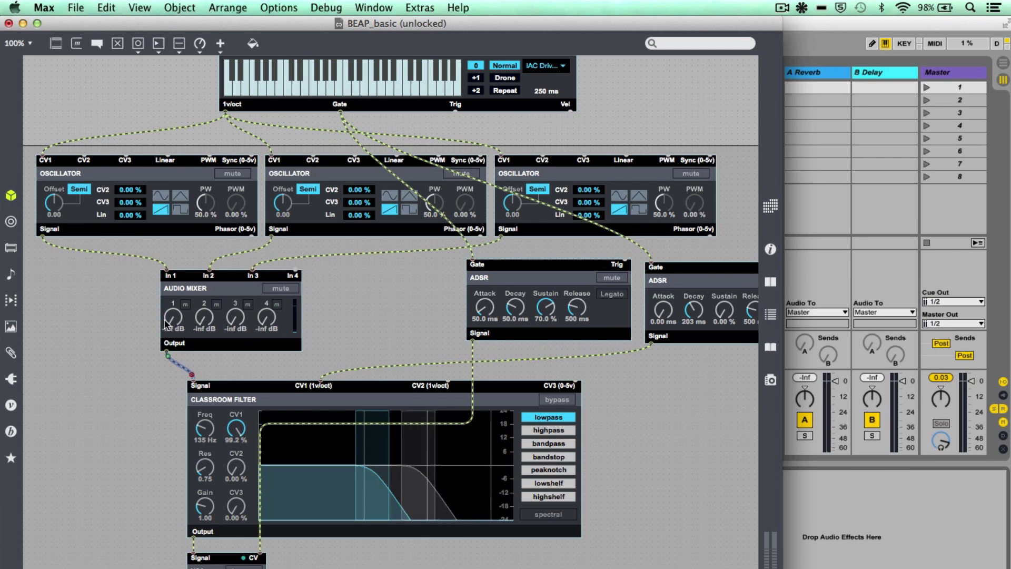
Lock the patch and set the mixer levels to -10 dB on channel 1 and 0.0 dB on channel 2
{"action": "key", "text": "super+e"}
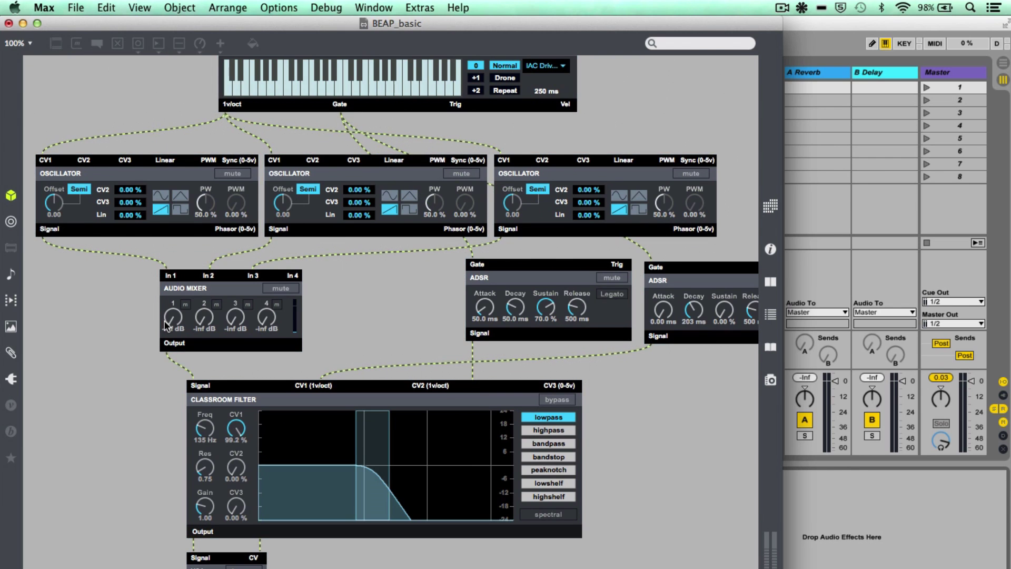
{"action": "left_click_drag", "start_coordinate": [168, 324], "coordinate": [167, 302]}
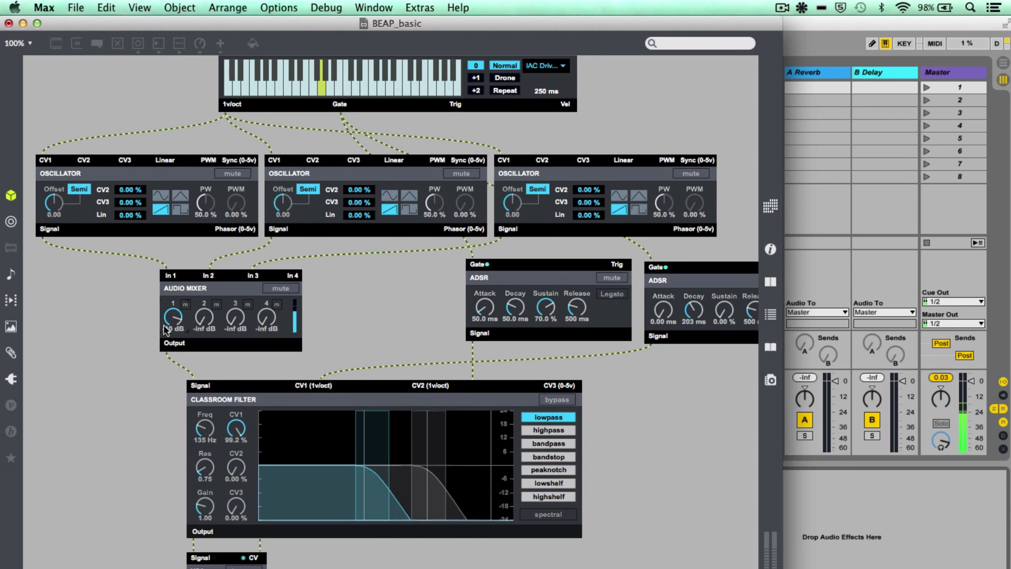
{"action": "mouse_move", "coordinate": [205, 317]}
{"action": "left_mouse_down"}
{"action": "mouse_move", "coordinate": [204, 308]}
{"action": "mouse_move", "coordinate": [203, 324]}
{"action": "left_mouse_up"}
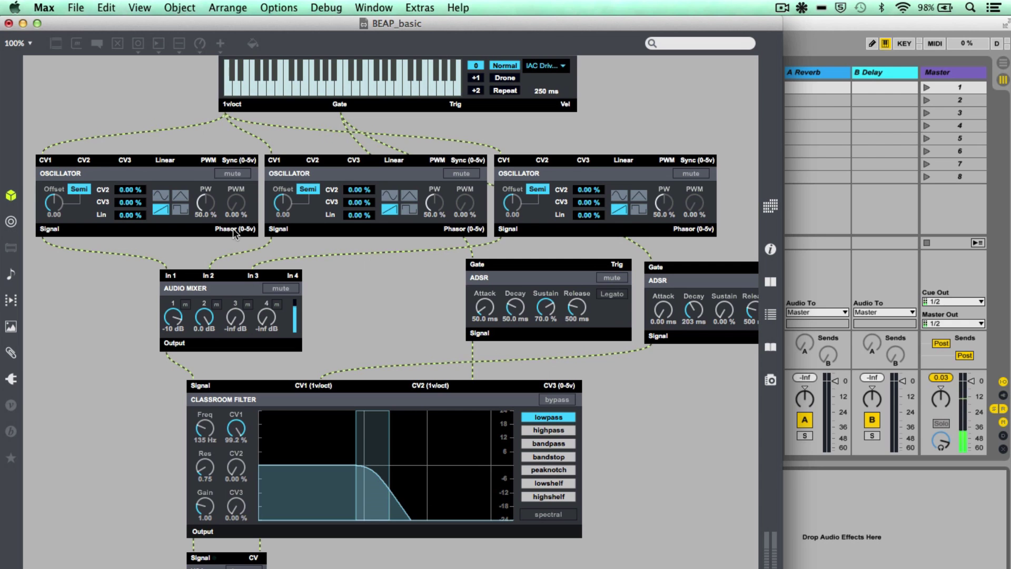
Set the Offset of the second oscillator to -12.00 and of the third oscillator to 12.00
{"action": "left_click_drag", "start_coordinate": [288, 206], "coordinate": [288, 208]}
{"action": "left_click_drag", "start_coordinate": [511, 206], "coordinate": [512, 188]}
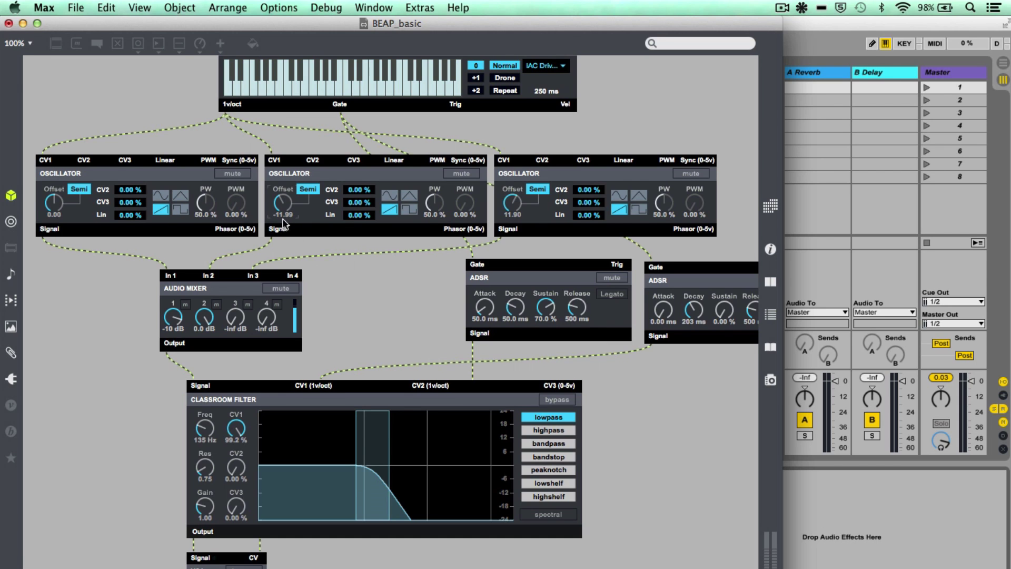
{"action": "left_click_drag", "start_coordinate": [287, 220], "coordinate": [286, 195]}
{"action": "left_click_drag", "start_coordinate": [285, 220], "coordinate": [284, 246]}
{"action": "left_click_drag", "start_coordinate": [513, 204], "coordinate": [513, 206]}
Set mixer channel 3 to 0.0 dB and compare the sound by muting and unmuting channels 2 and 3
{"action": "left_click_drag", "start_coordinate": [235, 316], "coordinate": [238, 316]}
{"action": "left_click", "coordinate": [248, 305]}
{"action": "left_click", "coordinate": [217, 305]}
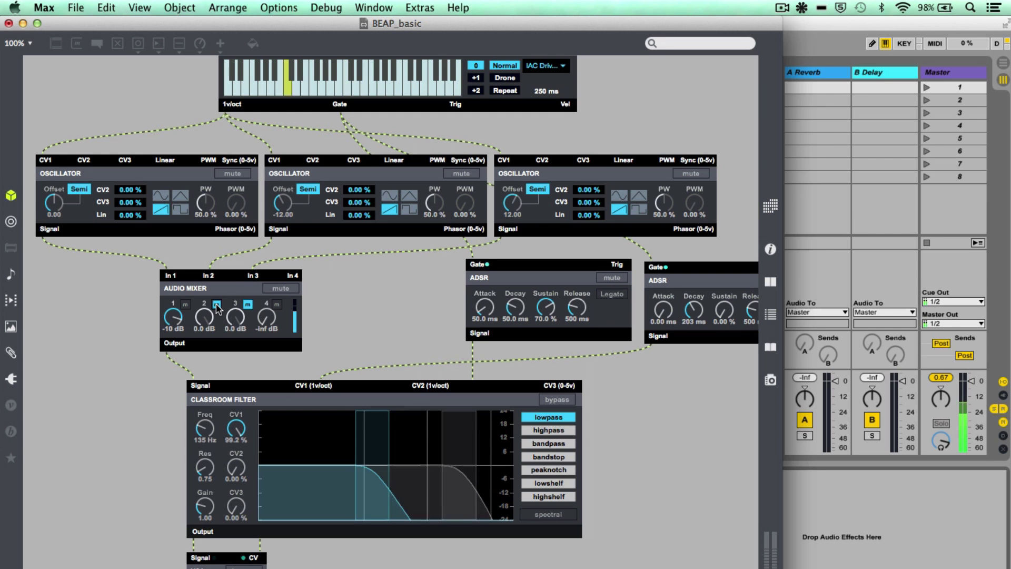
{"action": "left_click", "coordinate": [217, 305]}
{"action": "left_click", "coordinate": [248, 305]}
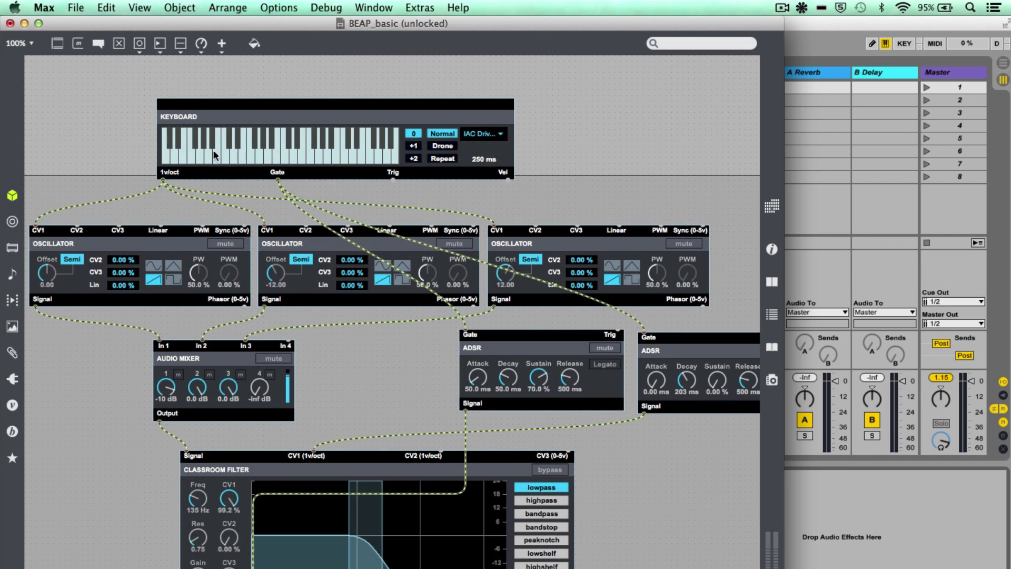
Move the keyboard aside and add a BEAP Sequencer module at the top of the patch
{"action": "left_click_drag", "start_coordinate": [222, 120], "coordinate": [410, 93]}
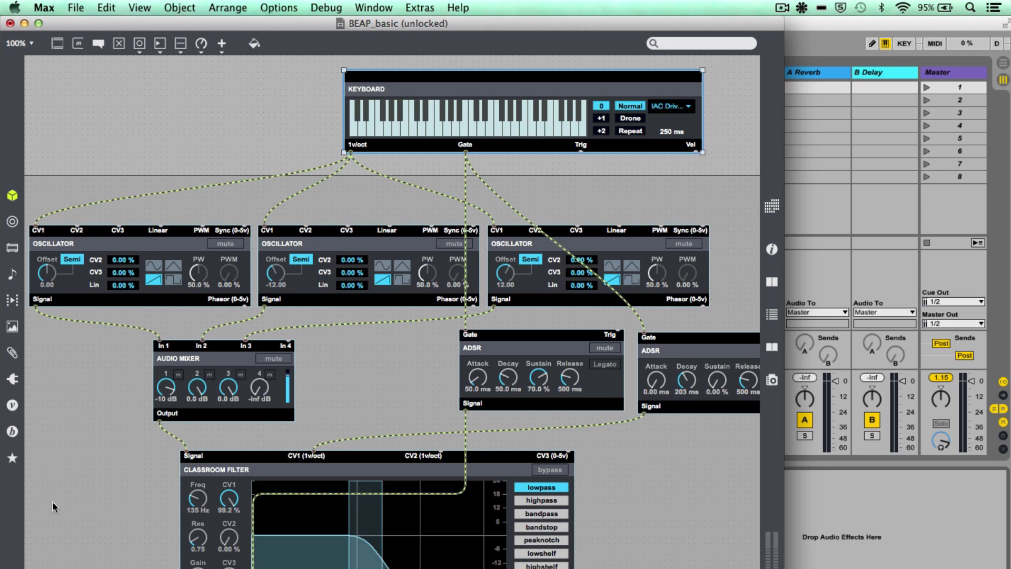
{"action": "left_click", "coordinate": [11, 433]}
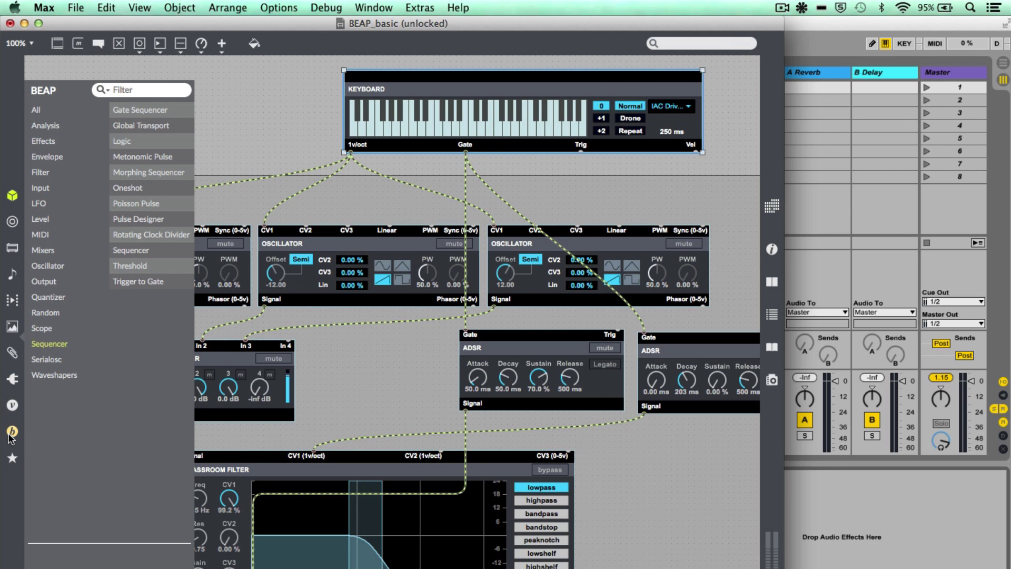
{"action": "left_click", "coordinate": [42, 343]}
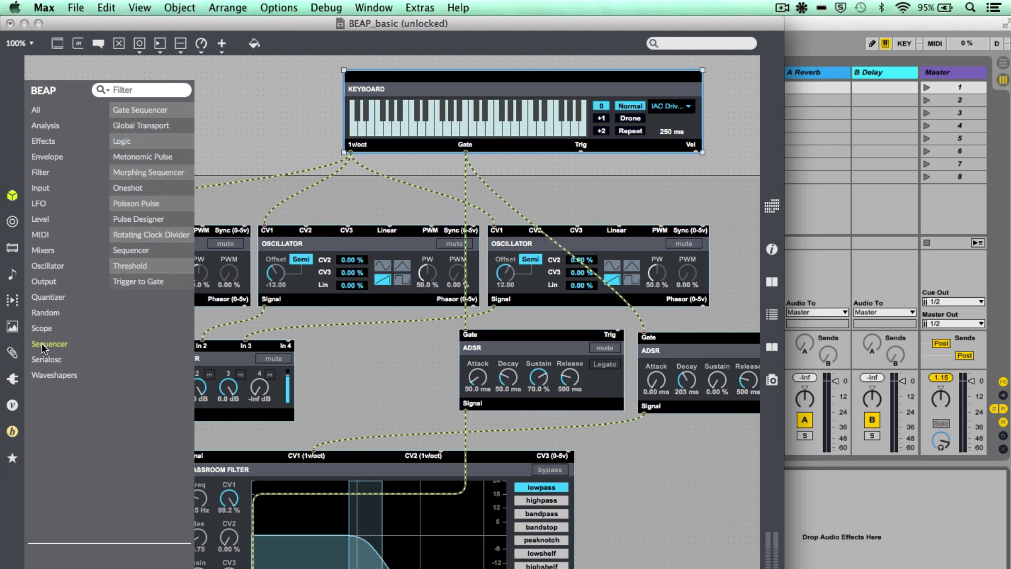
{"action": "double_click", "coordinate": [150, 256]}
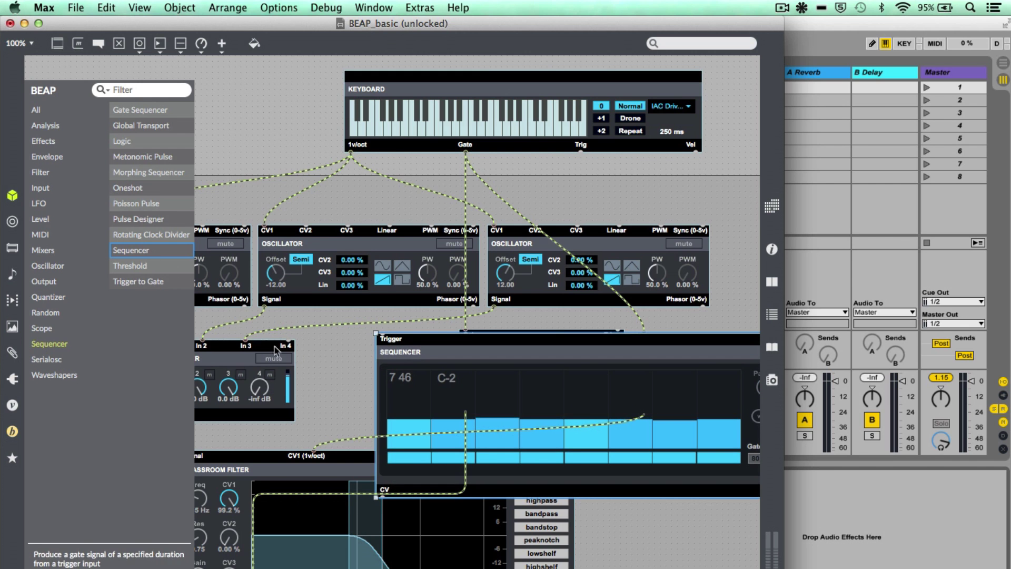
{"action": "left_click_drag", "start_coordinate": [426, 378], "coordinate": [101, 85]}
Rearrange the patch so the sequencer sits above the oscillators and the keyboard stands to its right
{"action": "left_click_drag", "start_coordinate": [643, 121], "coordinate": [860, 172]}
{"action": "key", "text": "super+a"}
{"action": "left_click_drag", "start_coordinate": [624, 165], "coordinate": [627, 234]}
{"action": "left_click_drag", "start_coordinate": [414, 179], "coordinate": [427, 146]}
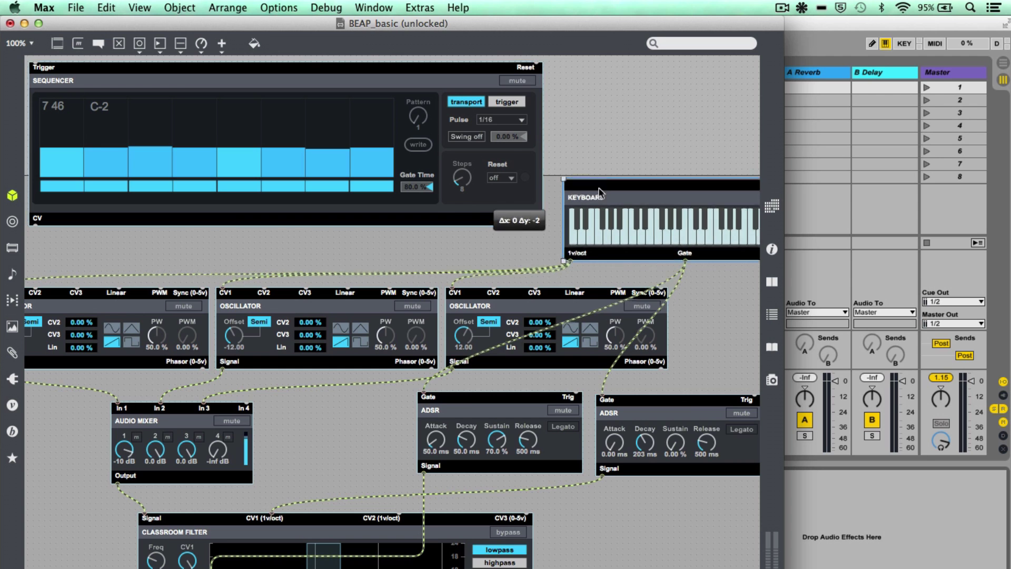
{"action": "left_click_drag", "start_coordinate": [584, 217], "coordinate": [592, 184]}
Reroute the keyboard's 1v/oct and Gate cords to the sequencer's CV and Gate outputs, and move the keyboard farther away
{"action": "left_click_drag", "start_coordinate": [577, 242], "coordinate": [36, 227]}
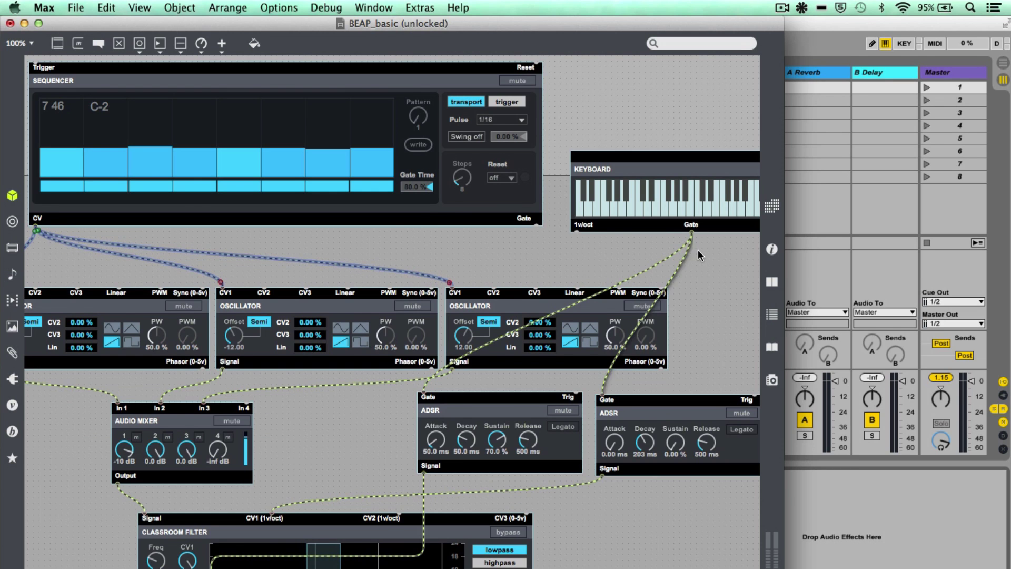
{"action": "left_click_drag", "start_coordinate": [699, 243], "coordinate": [608, 240]}
{"action": "left_click_drag", "start_coordinate": [690, 237], "coordinate": [538, 224]}
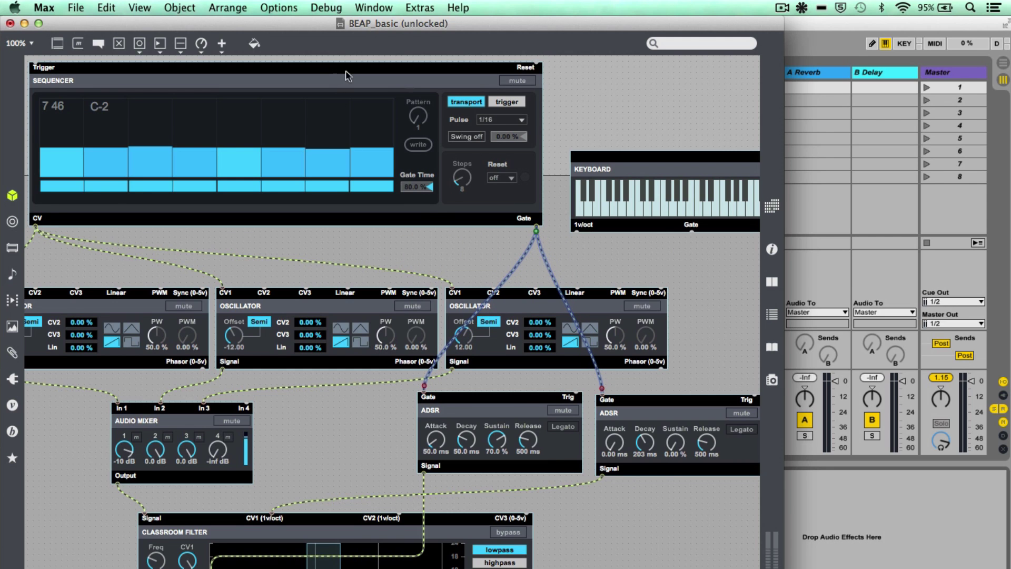
{"action": "left_click_drag", "start_coordinate": [605, 168], "coordinate": [646, 182]}
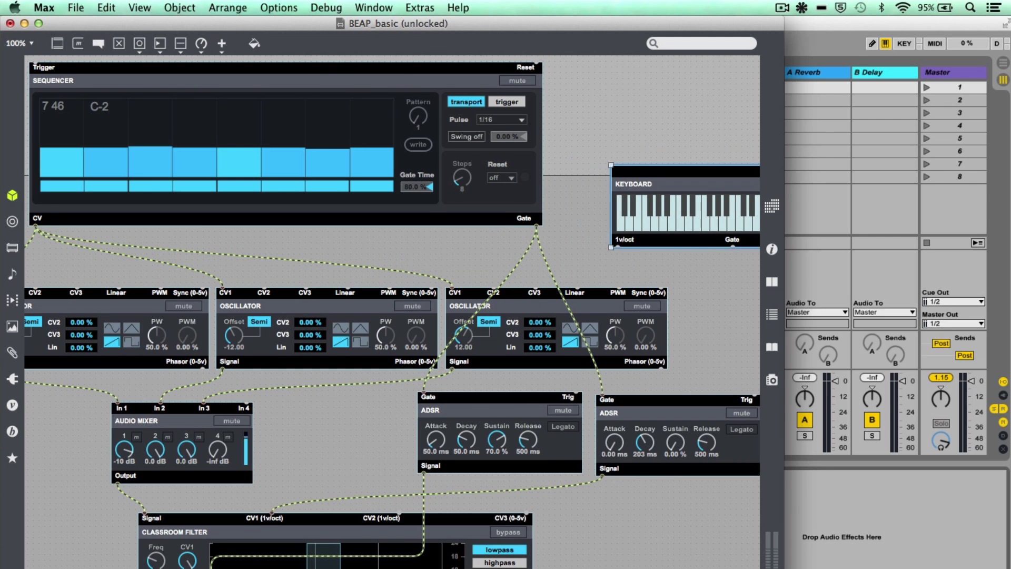
{"action": "scroll", "coordinate": [51, 238], "scroll_direction": "left", "scroll_amount": 3}
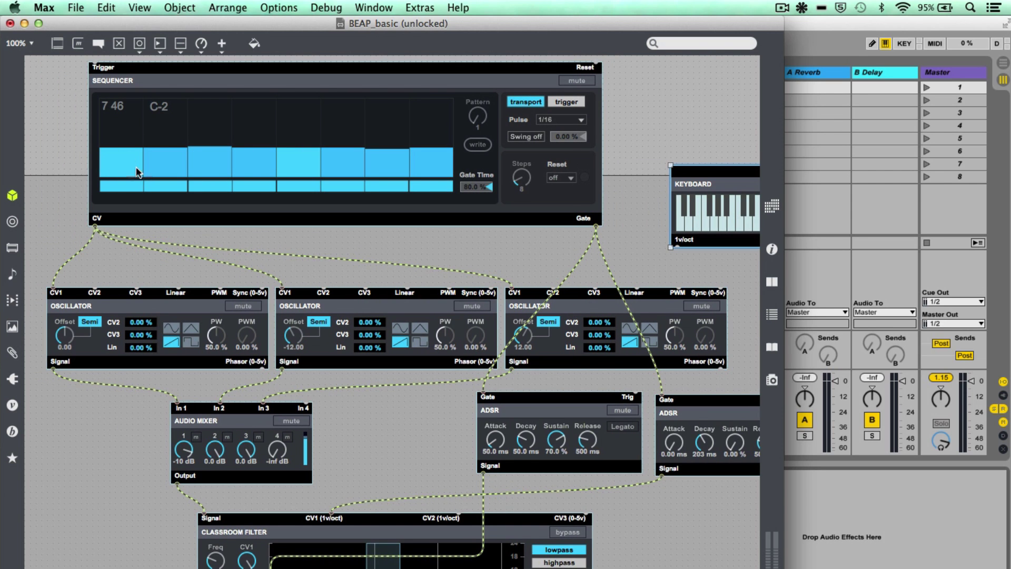
Draw higher pitches across the later steps of the sequencer, ending with G#3 on step 8, and shift the sequencer slightly left
{"action": "mouse_move", "coordinate": [220, 149]}
{"action": "left_mouse_down"}
{"action": "mouse_move", "coordinate": [271, 139]}
{"action": "mouse_move", "coordinate": [387, 155]}
{"action": "left_mouse_up"}
{"action": "left_click", "coordinate": [215, 185]}
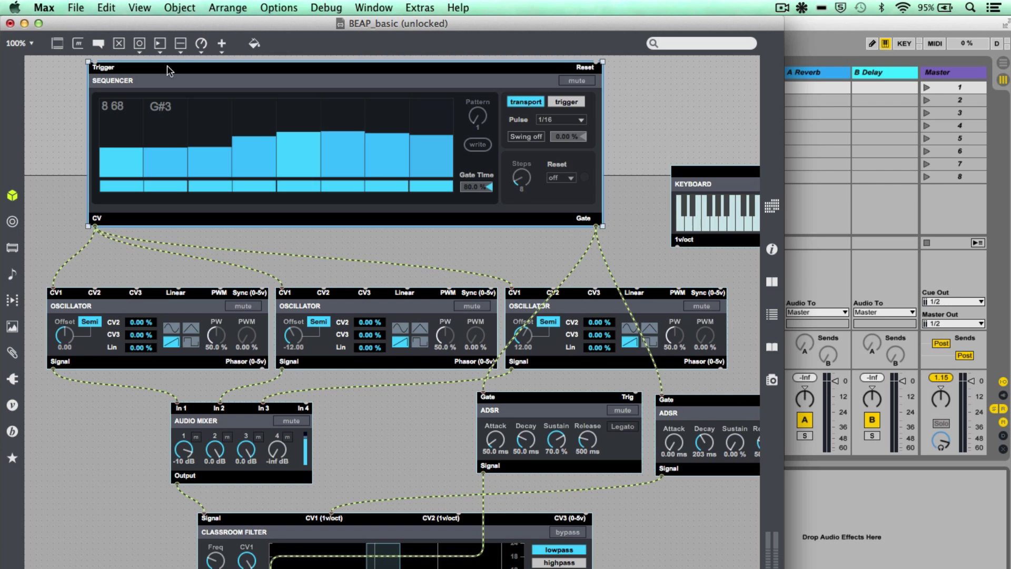
{"action": "left_click_drag", "start_coordinate": [167, 70], "coordinate": [145, 72]}
{"action": "left_click", "coordinate": [657, 123]}
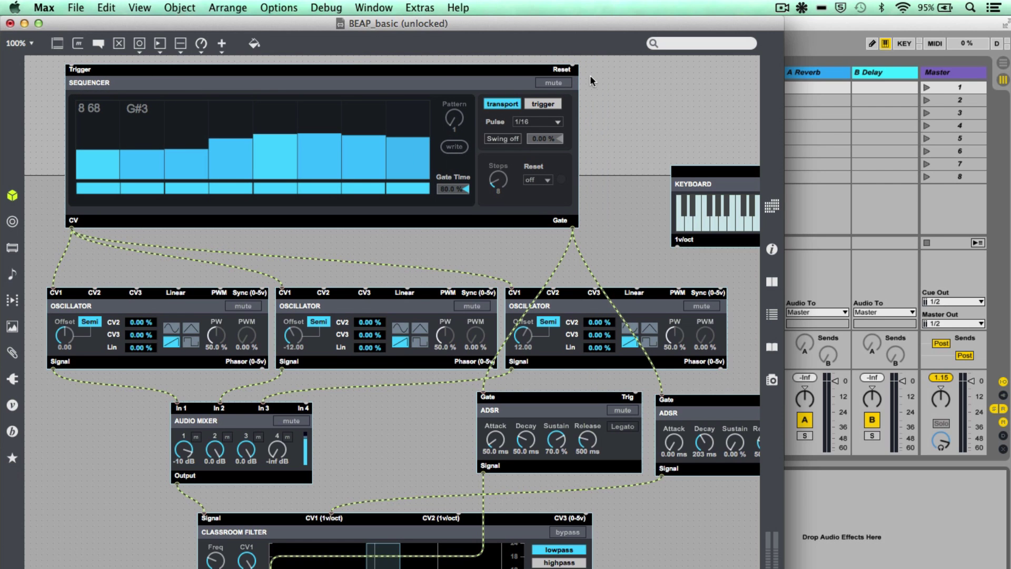
Lower the patch window to expose Live's transport and insert the Global.ToggleTransport snippet in the free space beside the sequencer
{"action": "left_click_drag", "start_coordinate": [437, 24], "coordinate": [440, 72]}
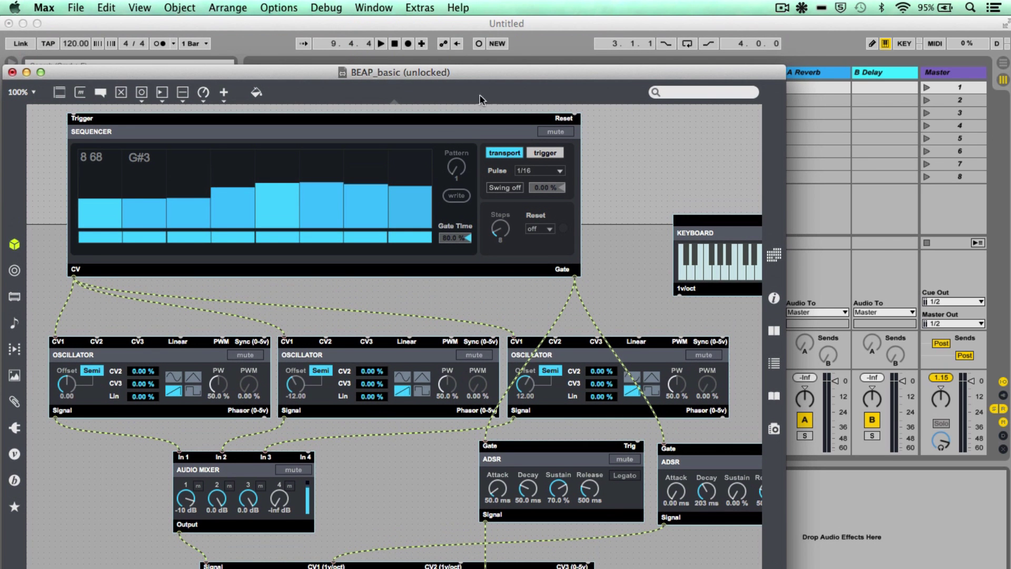
{"action": "right_click", "coordinate": [611, 124]}
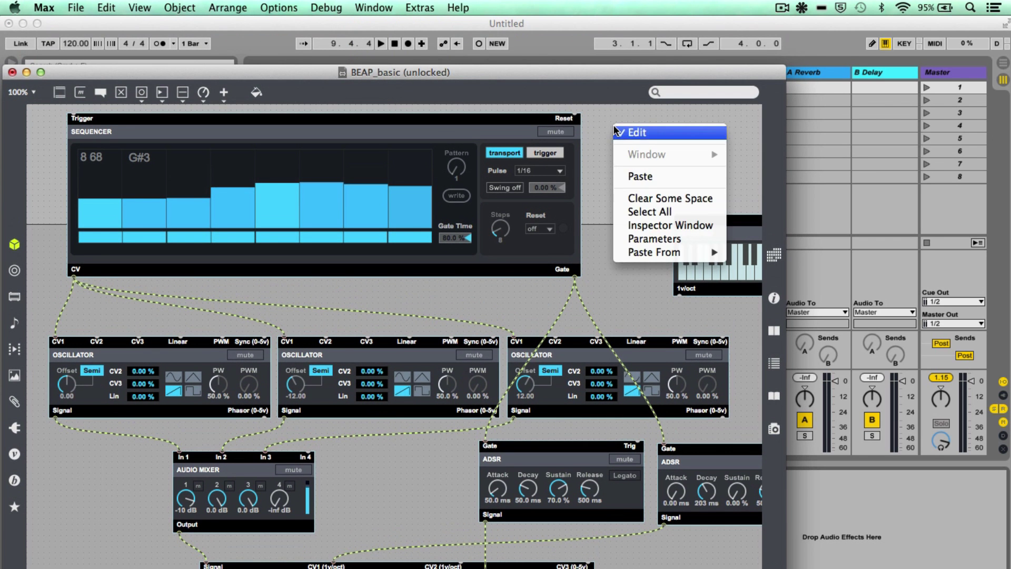
{"action": "left_click", "coordinate": [594, 124]}
{"action": "right_click", "coordinate": [594, 124]}
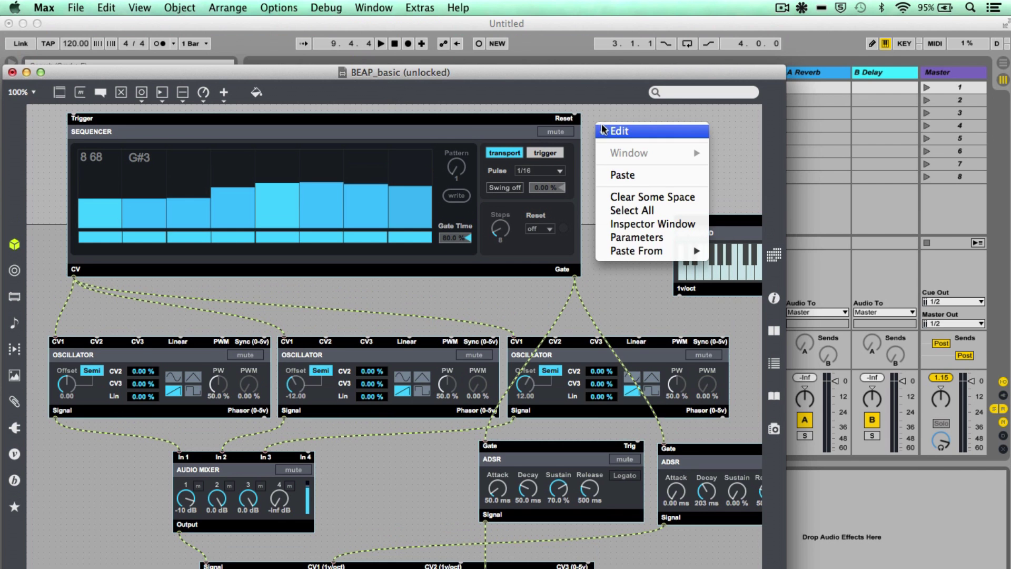
{"action": "mouse_move", "coordinate": [617, 250]}
{"action": "mouse_move", "coordinate": [747, 250]}
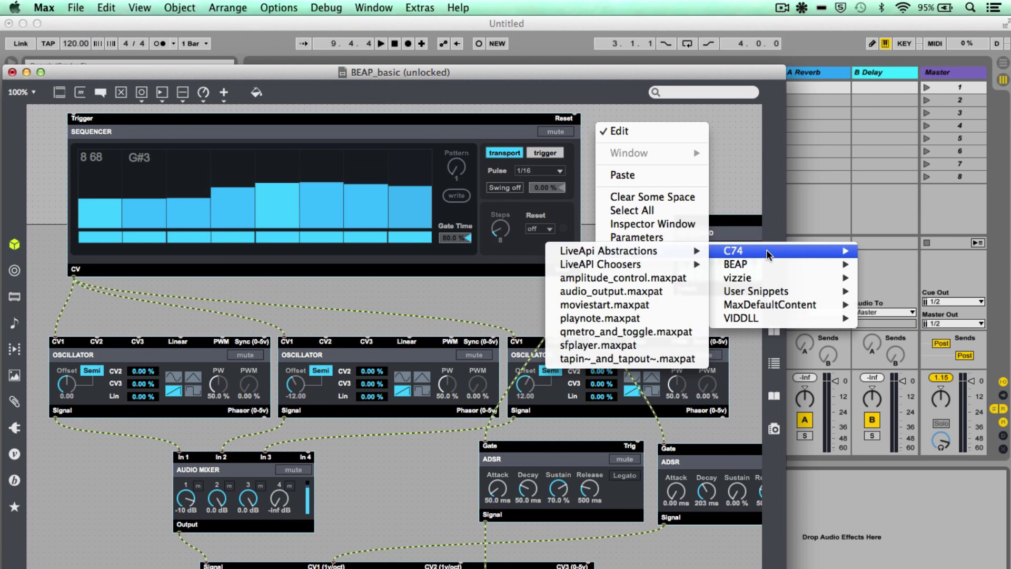
{"action": "mouse_move", "coordinate": [686, 251]}
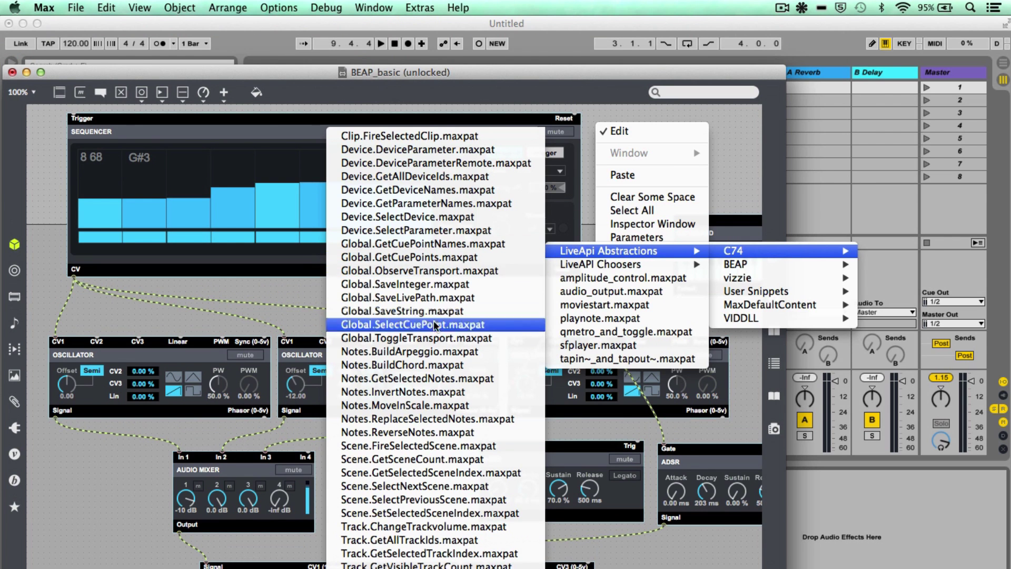
{"action": "left_click", "coordinate": [435, 342]}
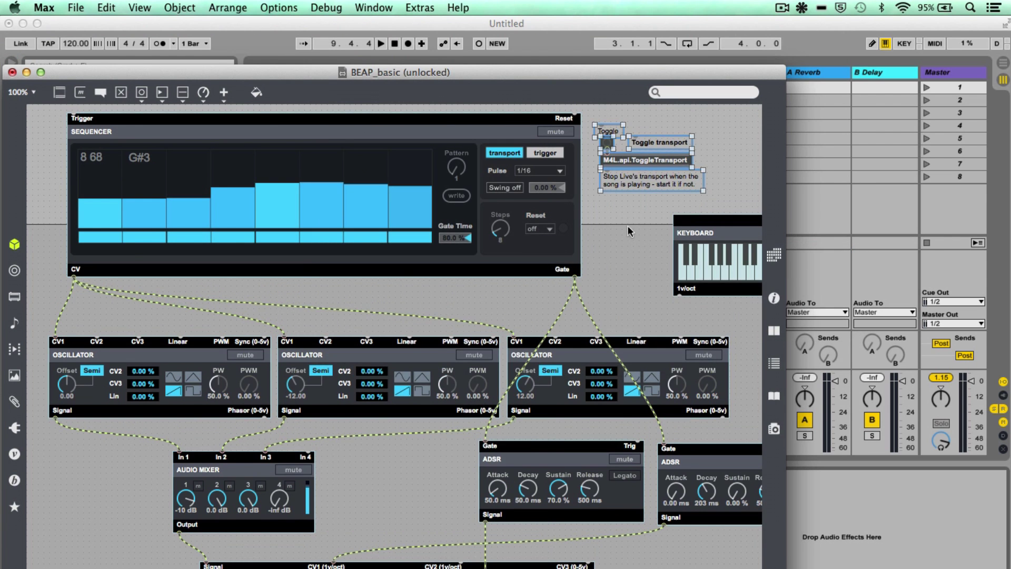
Lock the patch and start Live's transport with the Toggle transport control
{"action": "left_click", "coordinate": [620, 207]}
{"action": "key", "text": "super+e"}
{"action": "left_click", "coordinate": [607, 141]}
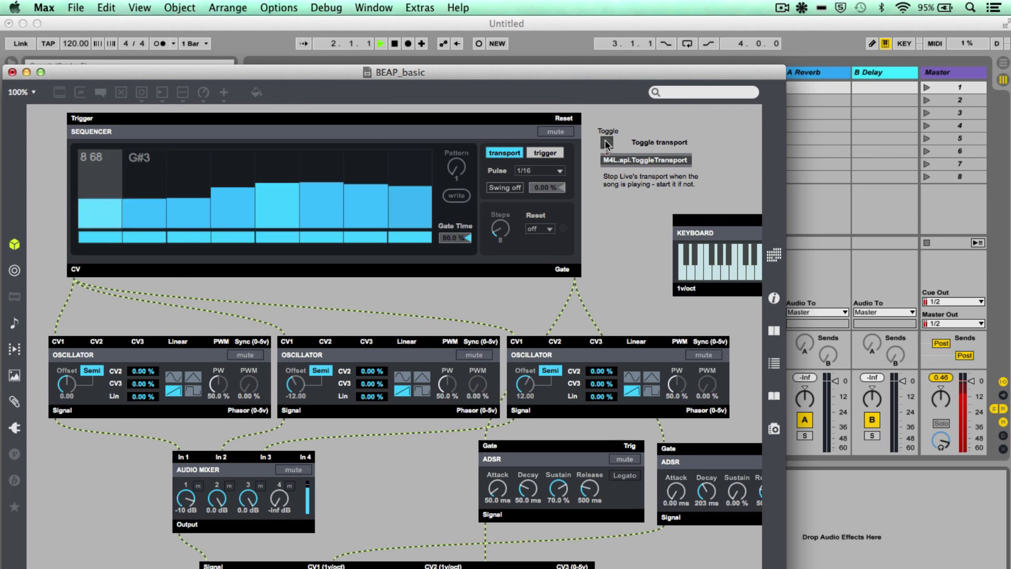
Turn off the gates of steps 2 and 4 while the sequence plays, and turn them back on
{"action": "left_click", "coordinate": [144, 236]}
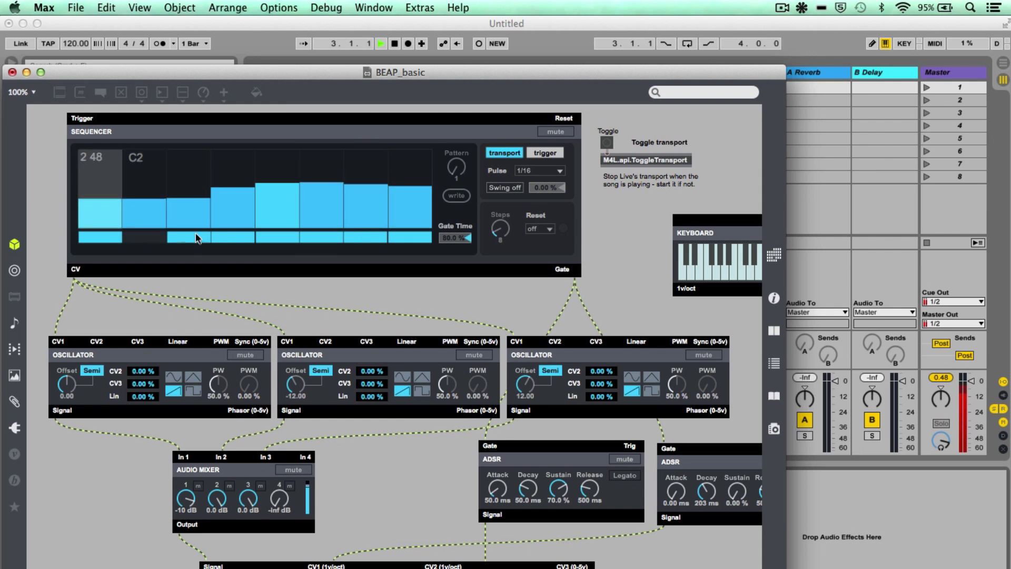
{"action": "left_click", "coordinate": [226, 235]}
{"action": "left_click", "coordinate": [231, 238]}
{"action": "left_click", "coordinate": [146, 236]}
Stop the transport and lower the Master track's volume in Live, and return to the Max patch
{"action": "left_click", "coordinate": [604, 142]}
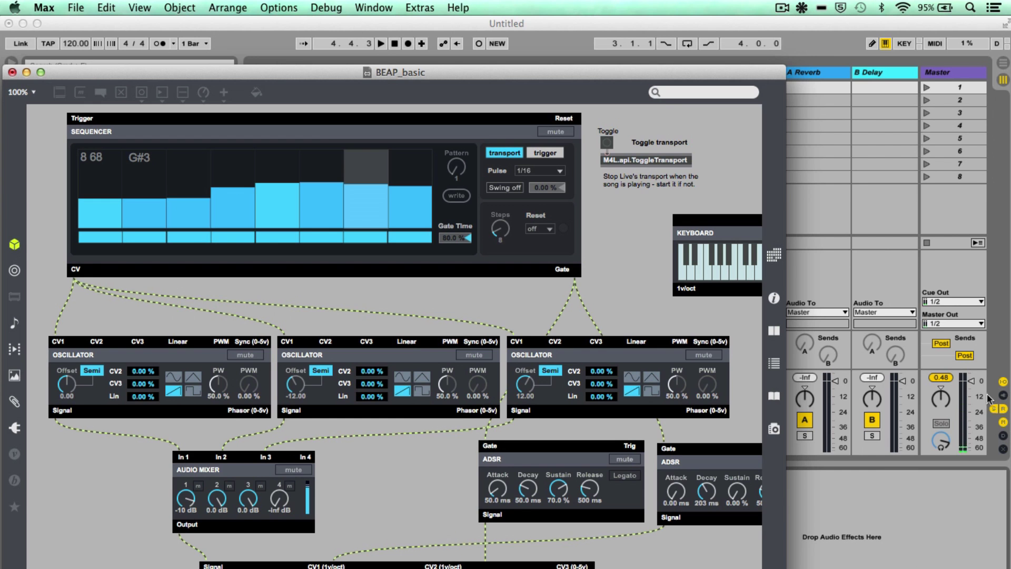
{"action": "left_click", "coordinate": [971, 387]}
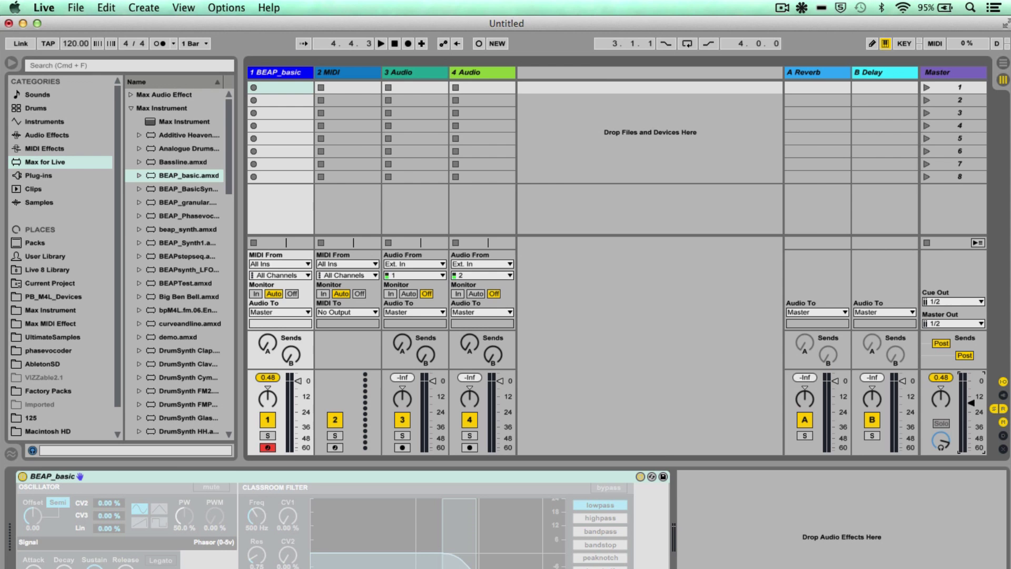
{"action": "key", "text": "super+Tab"}
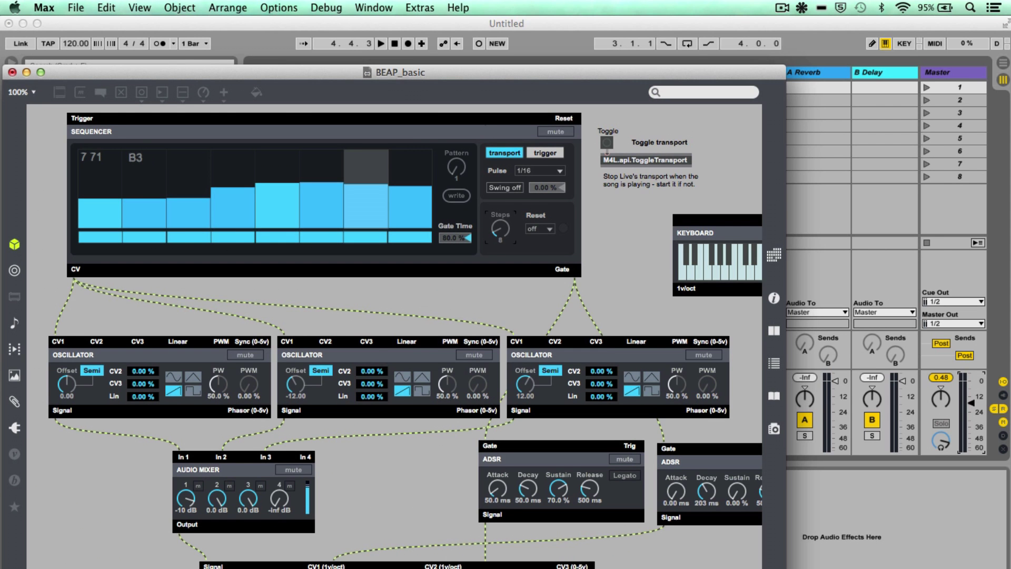
Try a sequencer length of 12 steps, and set it back to 8
{"action": "left_click_drag", "start_coordinate": [500, 228], "coordinate": [500, 217]}
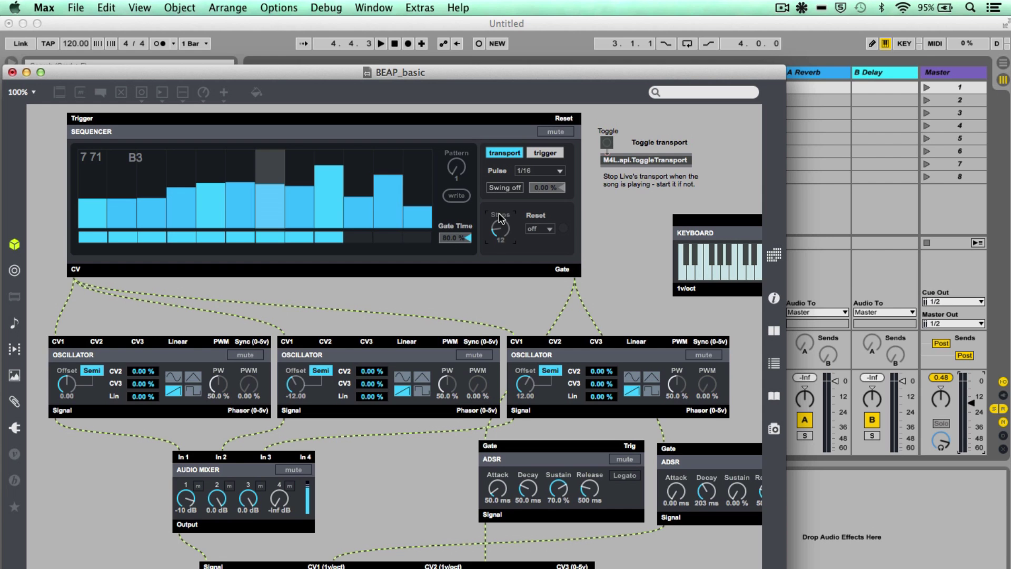
{"action": "left_click_drag", "start_coordinate": [498, 225], "coordinate": [499, 235]}
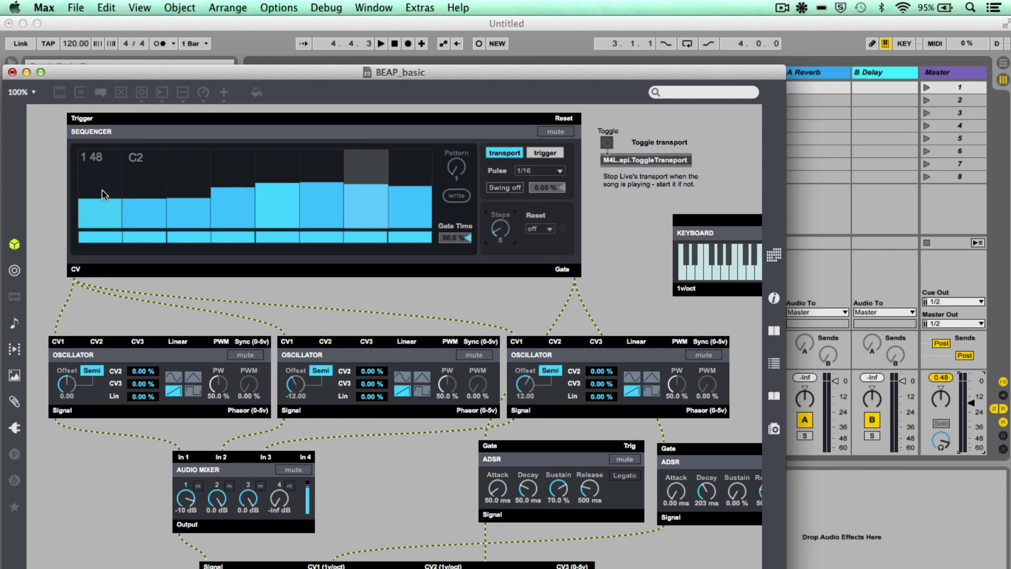
Lower sequencer steps 4 and 6 to C2 and write the result to pattern 1
{"action": "left_click_drag", "start_coordinate": [222, 204], "coordinate": [252, 197]}
{"action": "left_click", "coordinate": [322, 198]}
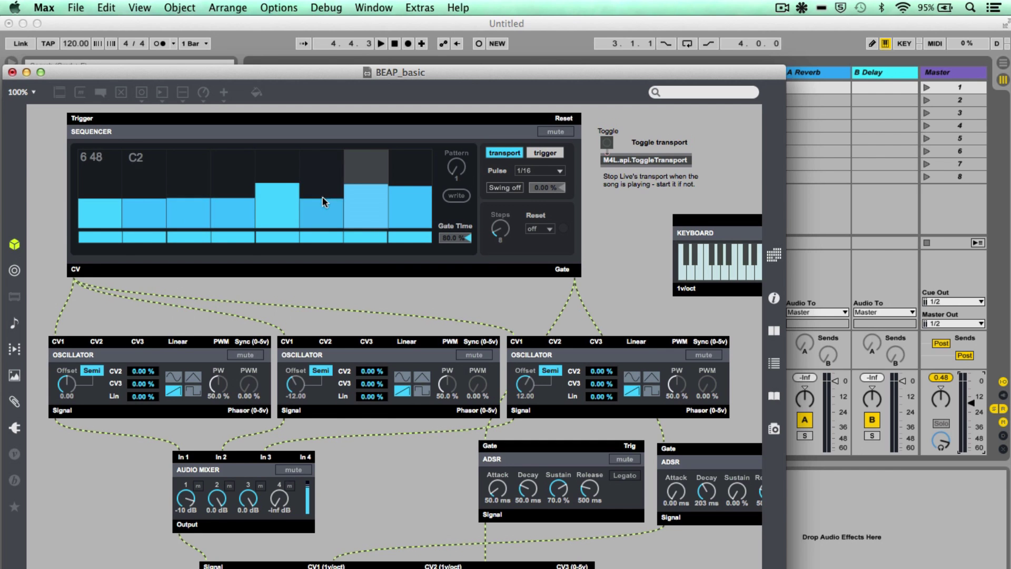
{"action": "left_click", "coordinate": [460, 196]}
Build pattern 2 by dropping steps 2, 4, 6 and 8 to the lowest pitch and turning off step 4's gate, and write it
{"action": "left_click", "coordinate": [147, 227]}
{"action": "left_click", "coordinate": [247, 227]}
{"action": "left_click", "coordinate": [313, 227]}
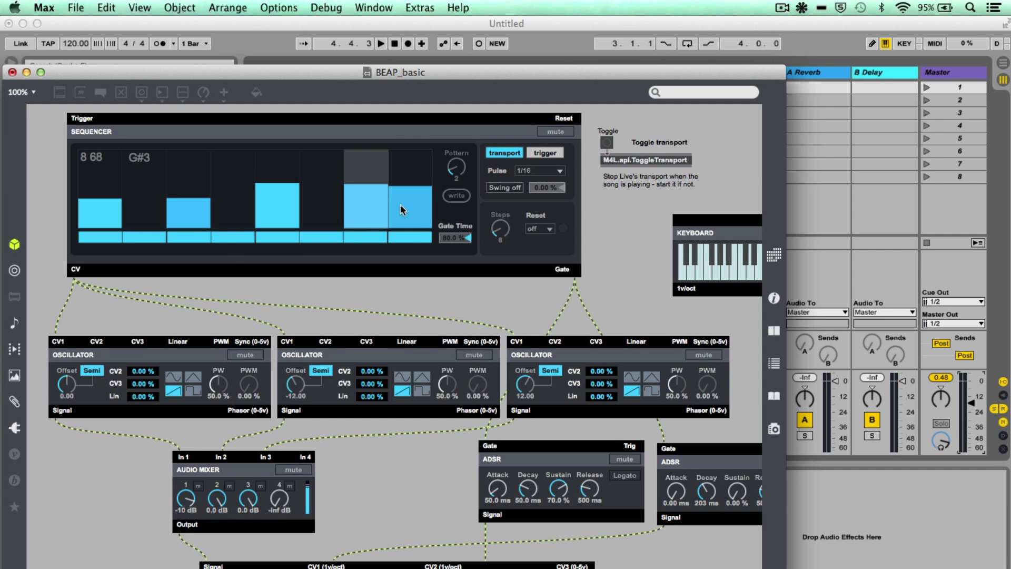
{"action": "left_click_drag", "start_coordinate": [400, 210], "coordinate": [411, 262]}
{"action": "left_click", "coordinate": [243, 238]}
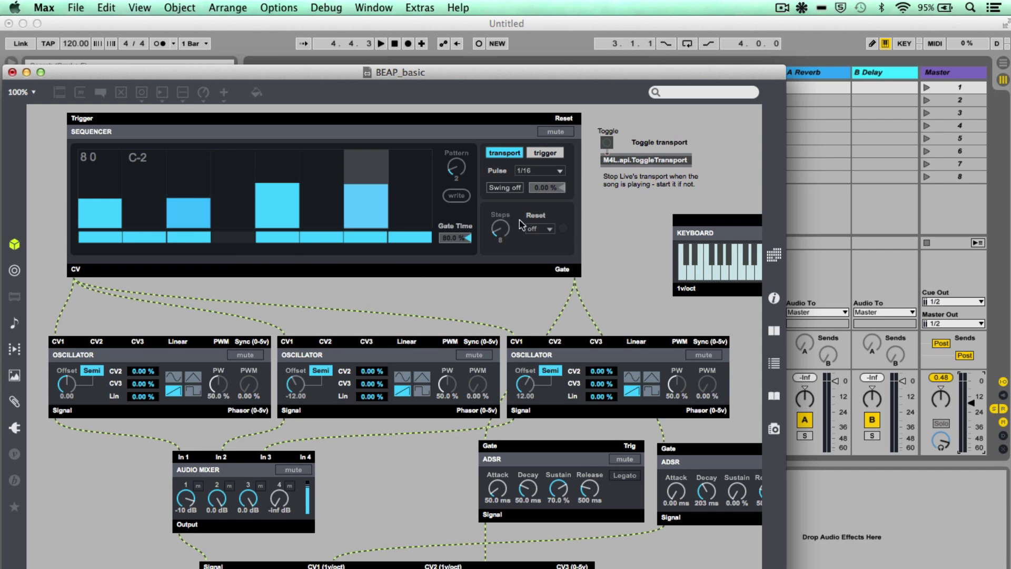
{"action": "left_click", "coordinate": [452, 197]}
Build pattern 3 with high pitches across the first eight steps, 16 steps, and gates on for steps 11, 12, 15 and 16, and write it
{"action": "left_click_drag", "start_coordinate": [112, 167], "coordinate": [445, 161]}
{"action": "left_click_drag", "start_coordinate": [500, 229], "coordinate": [500, 208]}
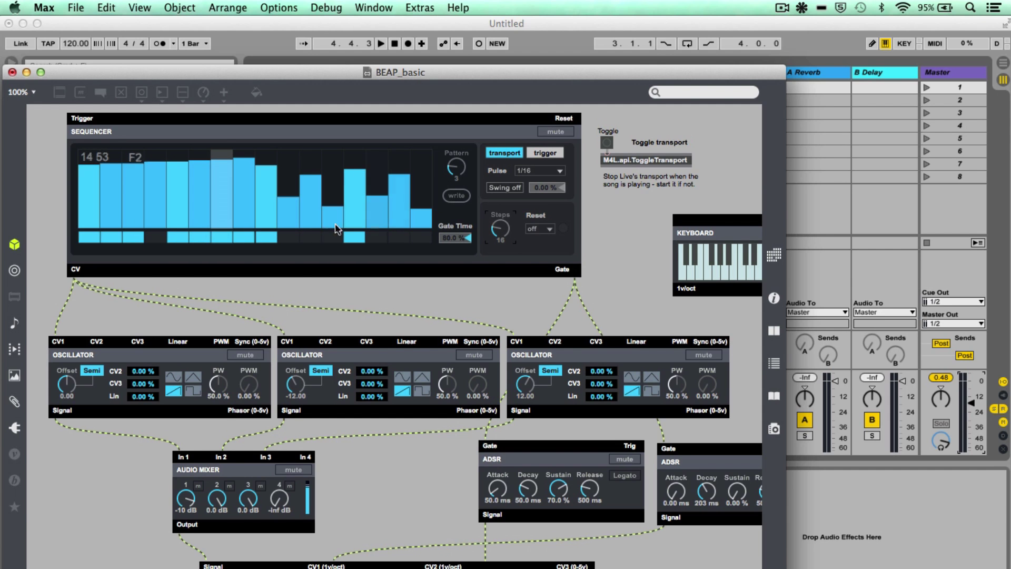
{"action": "left_click_drag", "start_coordinate": [310, 237], "coordinate": [333, 236]}
{"action": "left_click_drag", "start_coordinate": [399, 236], "coordinate": [420, 236]}
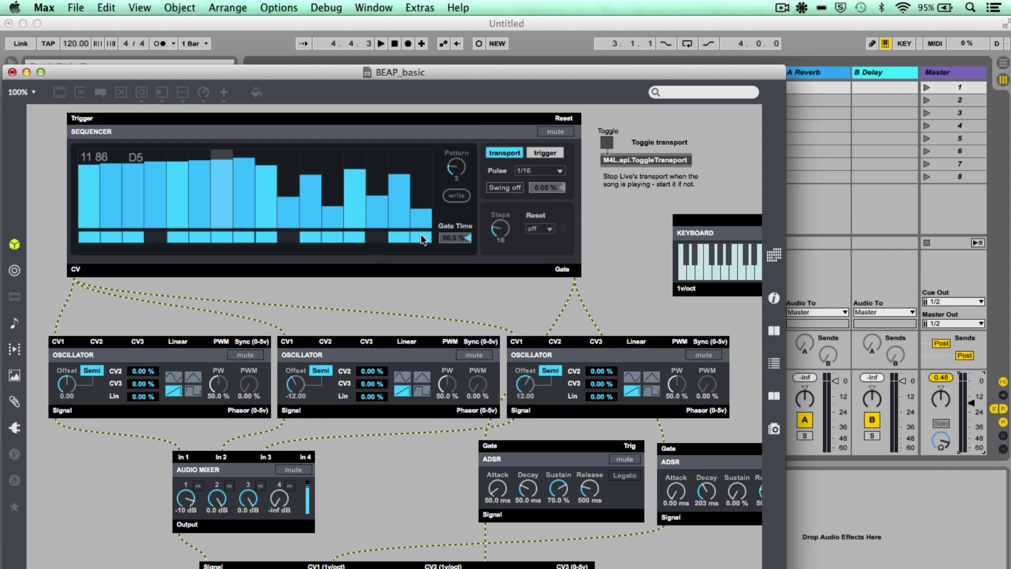
{"action": "left_click", "coordinate": [456, 196]}
Play the sequence, switch between the stored patterns to compare them, and stop the transport
{"action": "left_click", "coordinate": [608, 143]}
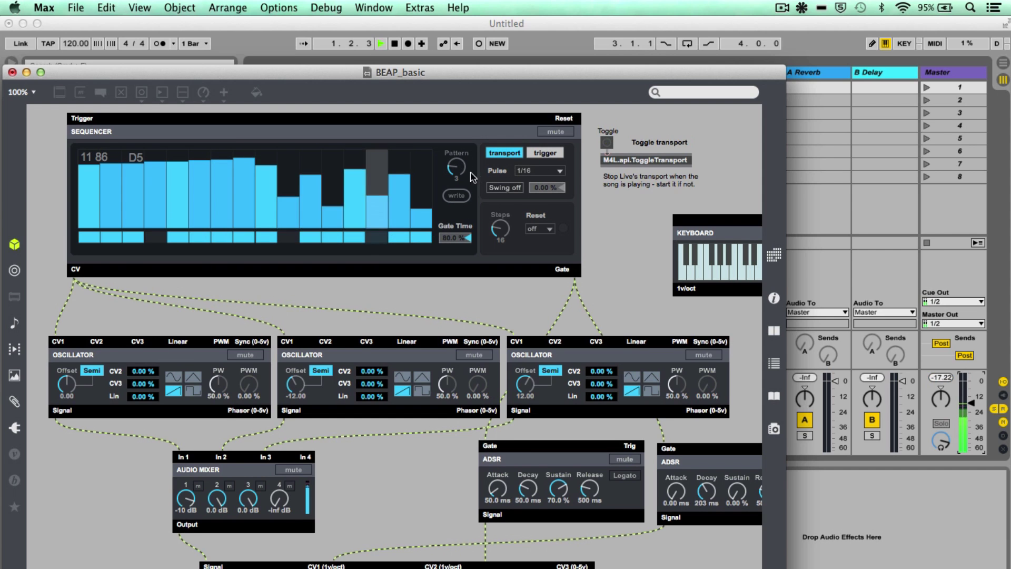
{"action": "left_click_drag", "start_coordinate": [456, 167], "coordinate": [457, 154]}
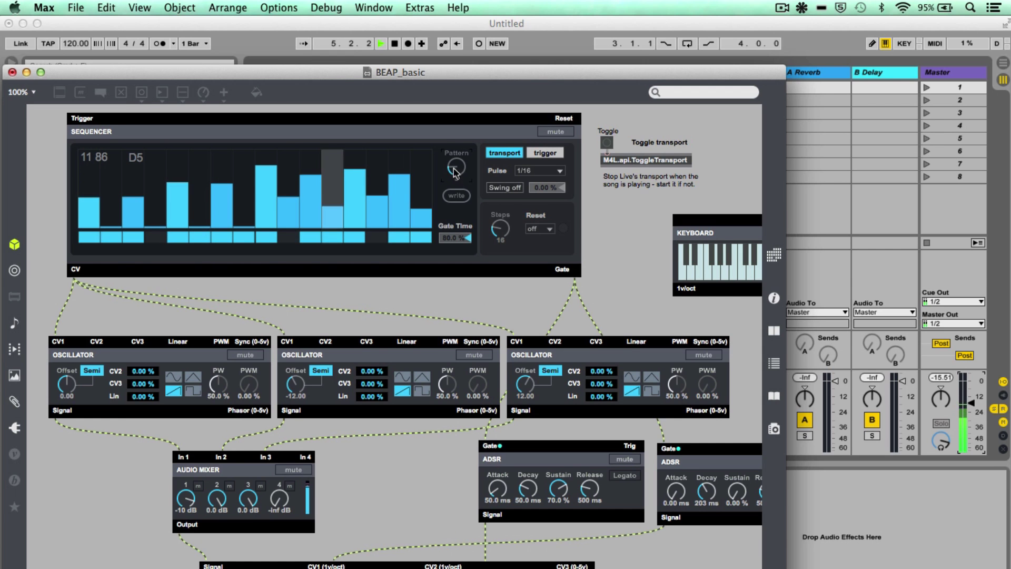
{"action": "left_click", "coordinate": [607, 143]}
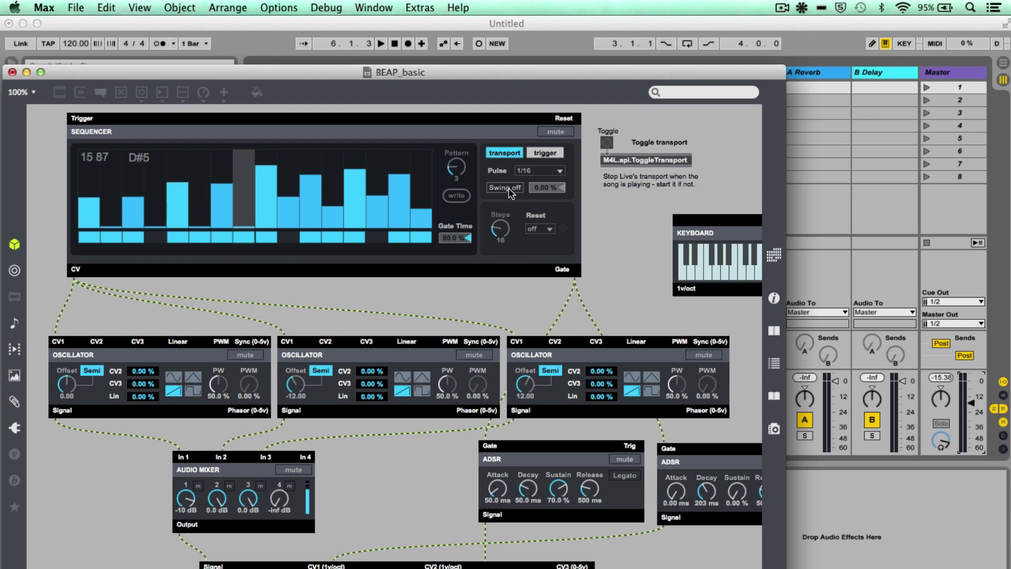
{"action": "left_click", "coordinate": [534, 172]}
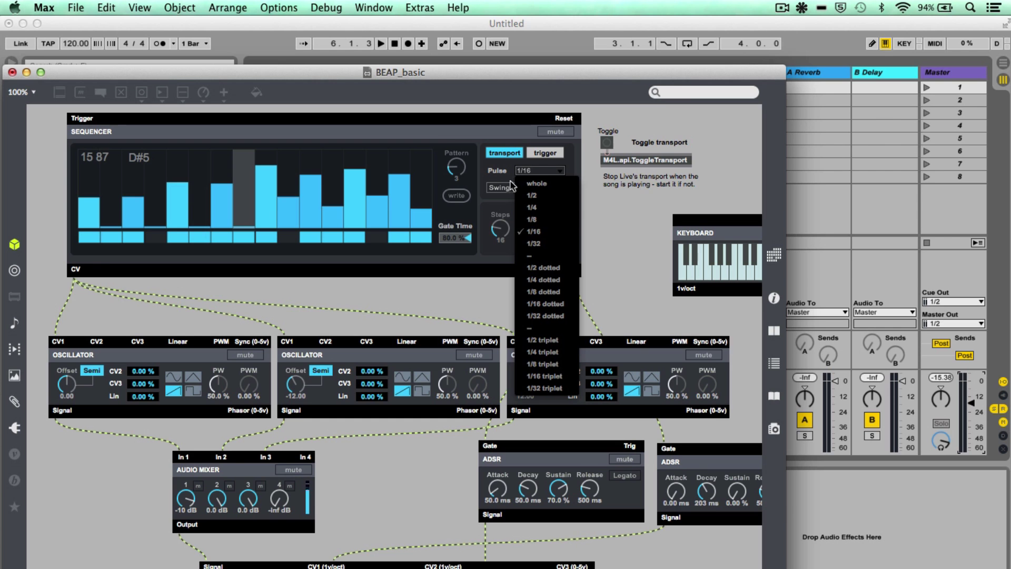
{"action": "left_click", "coordinate": [510, 184]}
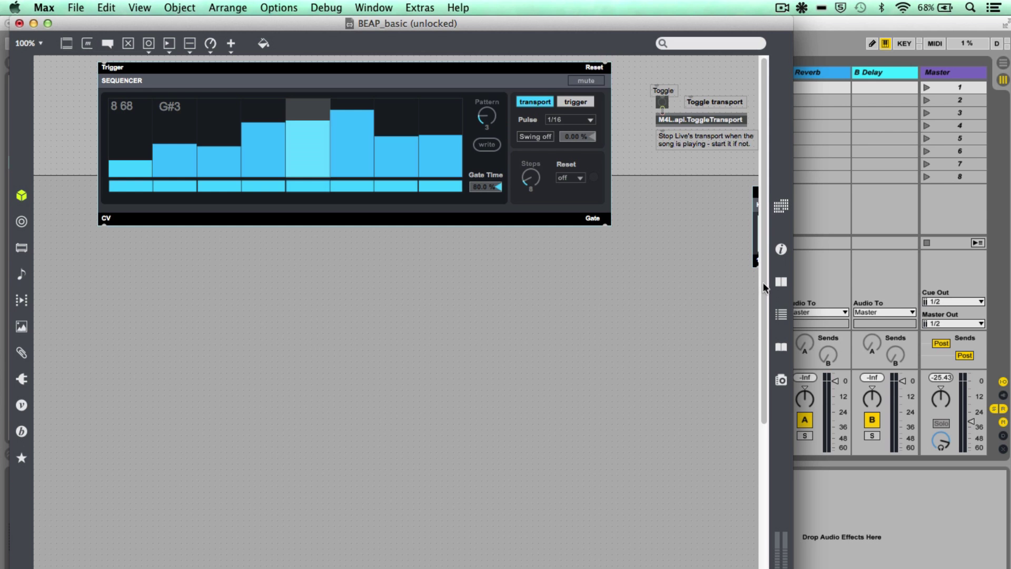
Move the M4L-OUT module from the lower end of the patch up to the space below the sequencer
{"action": "left_click_drag", "start_coordinate": [763, 286], "coordinate": [762, 466]}
{"action": "left_click_drag", "start_coordinate": [285, 531], "coordinate": [296, 265]}
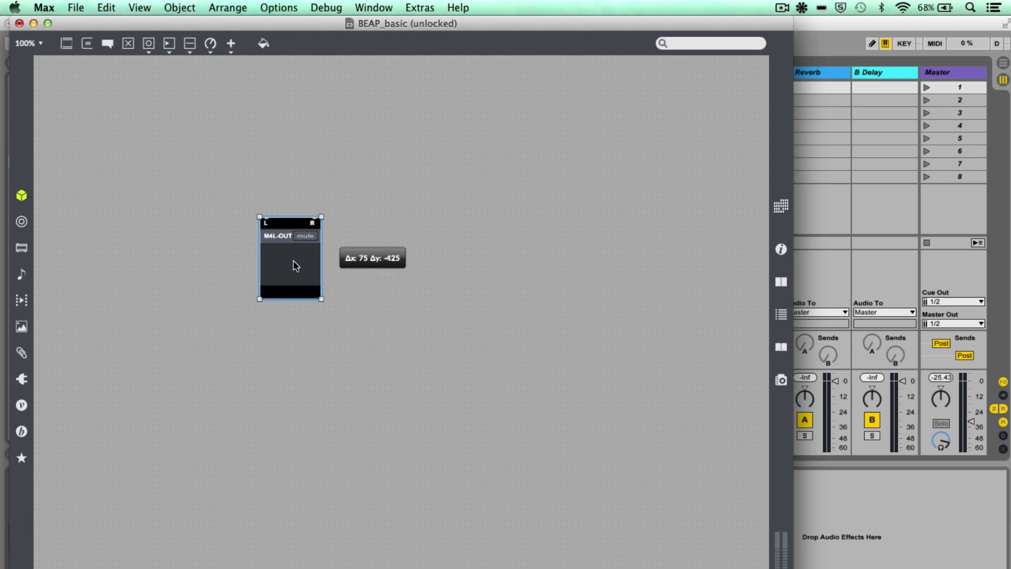
{"action": "left_click_drag", "start_coordinate": [765, 462], "coordinate": [747, 279]}
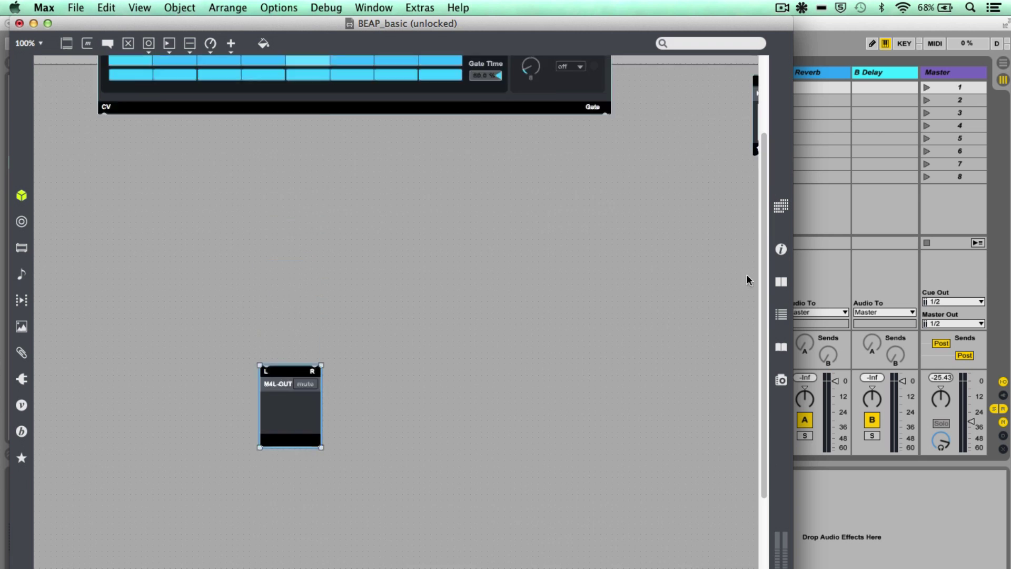
{"action": "scroll", "coordinate": [746, 278], "scroll_direction": "up", "scroll_amount": 4}
Add a BEAP Granular oscillator module between the sequencer and M4L-OUT
{"action": "left_click", "coordinate": [22, 431]}
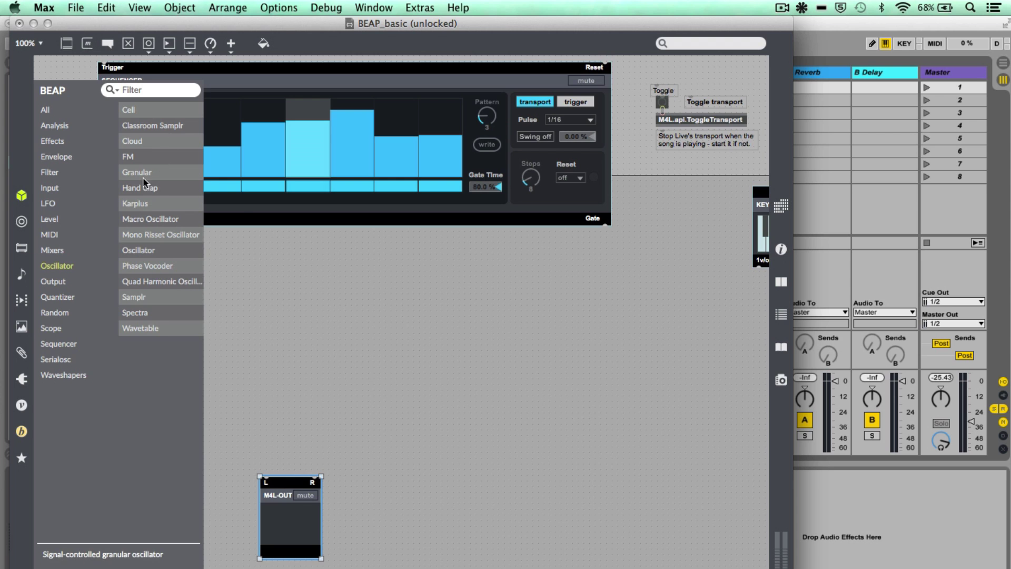
{"action": "left_click_drag", "start_coordinate": [142, 176], "coordinate": [266, 308]}
{"action": "left_click", "coordinate": [316, 264]}
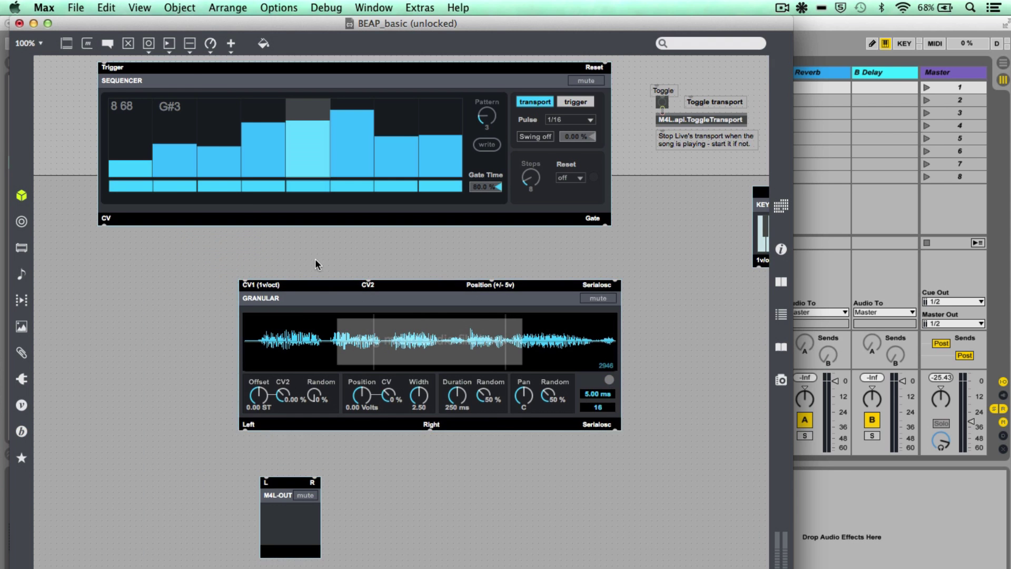
Connect the Granular module's Left and Right outputs to M4L-OUT's L and R inputs, and tidy the two modules' positions
{"action": "left_click_drag", "start_coordinate": [304, 519], "coordinate": [315, 537]}
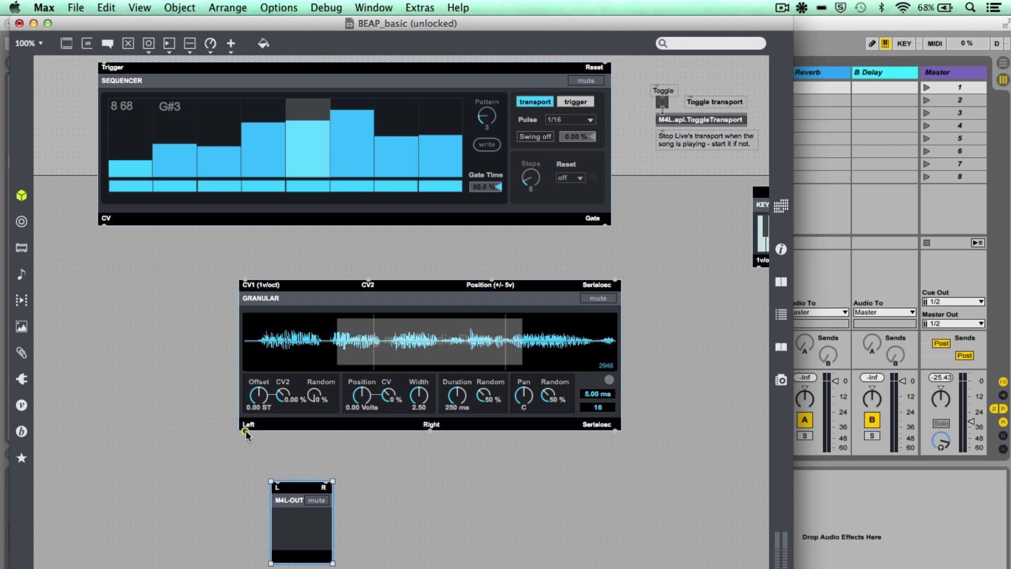
{"action": "left_click_drag", "start_coordinate": [246, 432], "coordinate": [277, 477]}
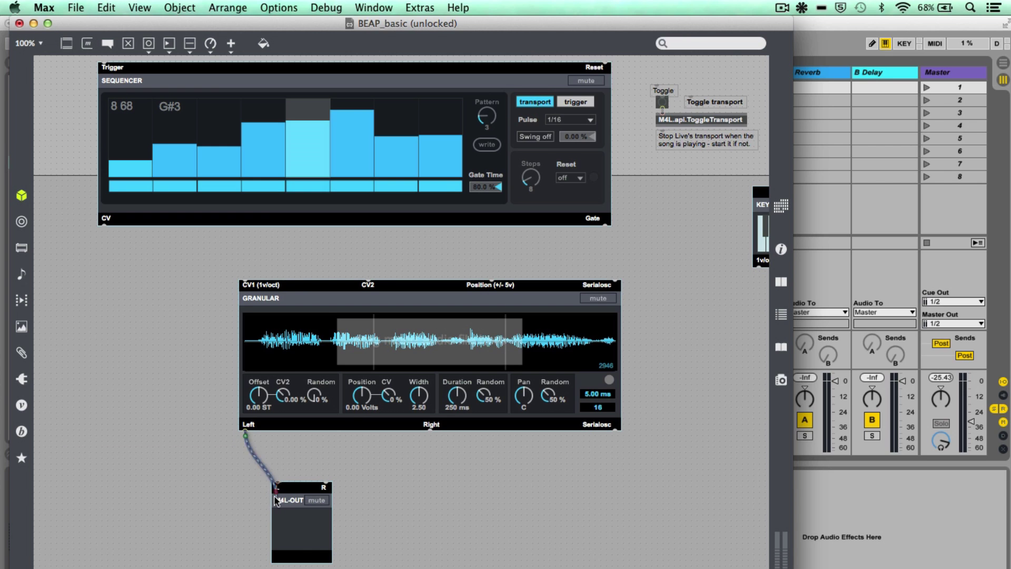
{"action": "left_click_drag", "start_coordinate": [429, 430], "coordinate": [327, 477]}
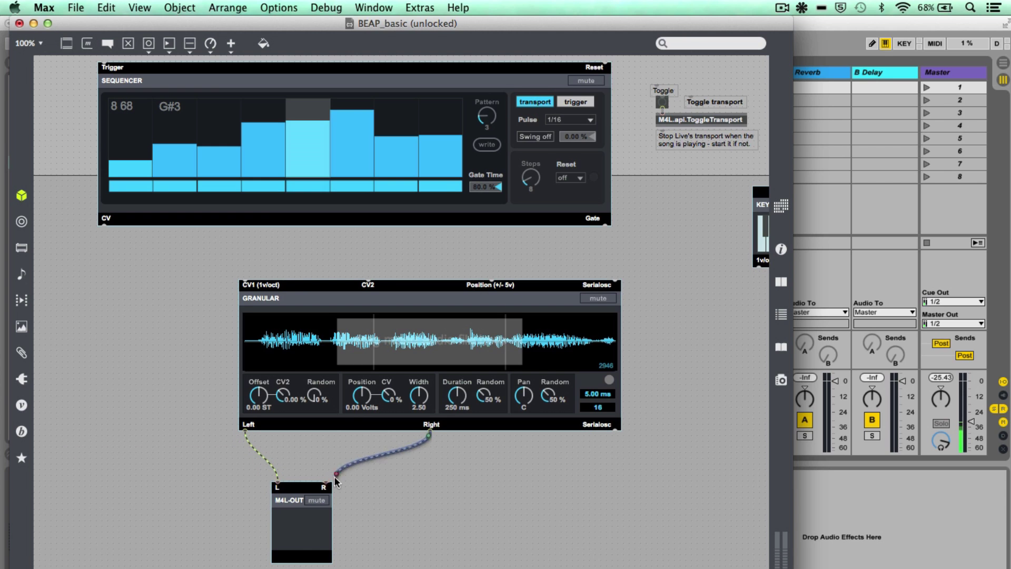
{"action": "left_click_drag", "start_coordinate": [372, 418], "coordinate": [368, 446]}
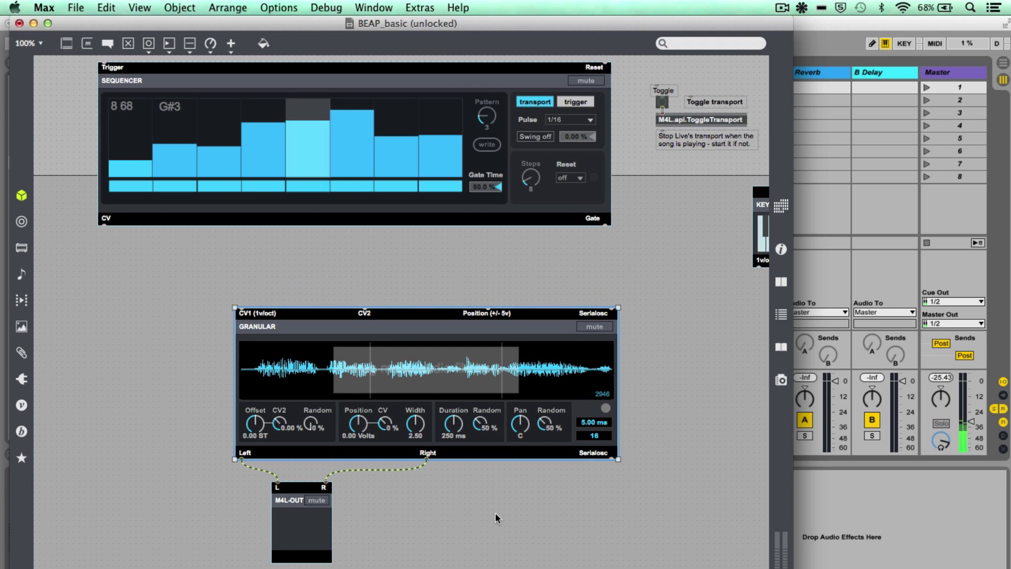
Lock the patch and set the Granular module's voice number to 8, Width to 0.37 and Position to -2.06 Volts
{"action": "key", "text": "super+e"}
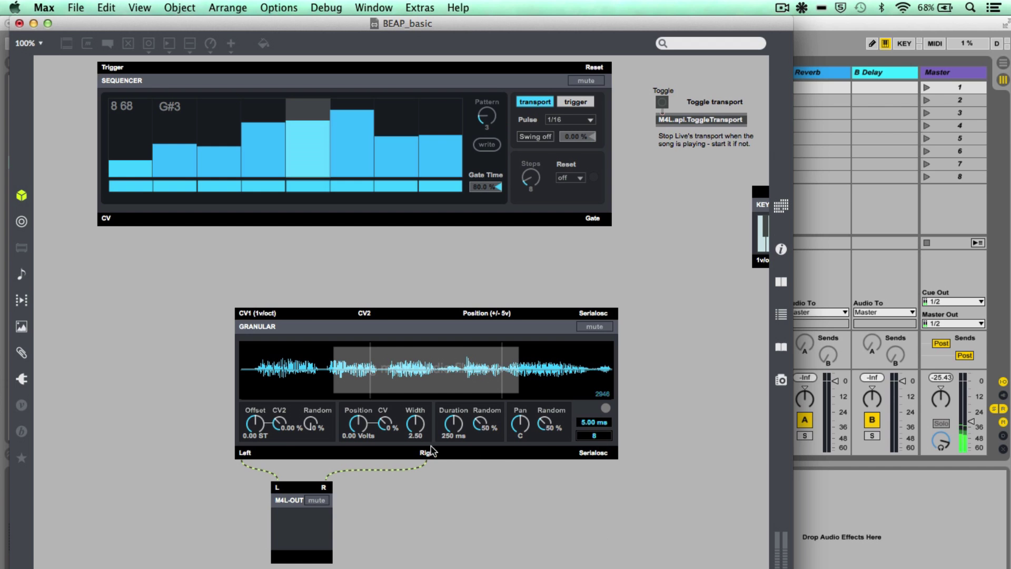
{"action": "left_click_drag", "start_coordinate": [408, 426], "coordinate": [409, 464]}
{"action": "left_click_drag", "start_coordinate": [358, 424], "coordinate": [359, 452]}
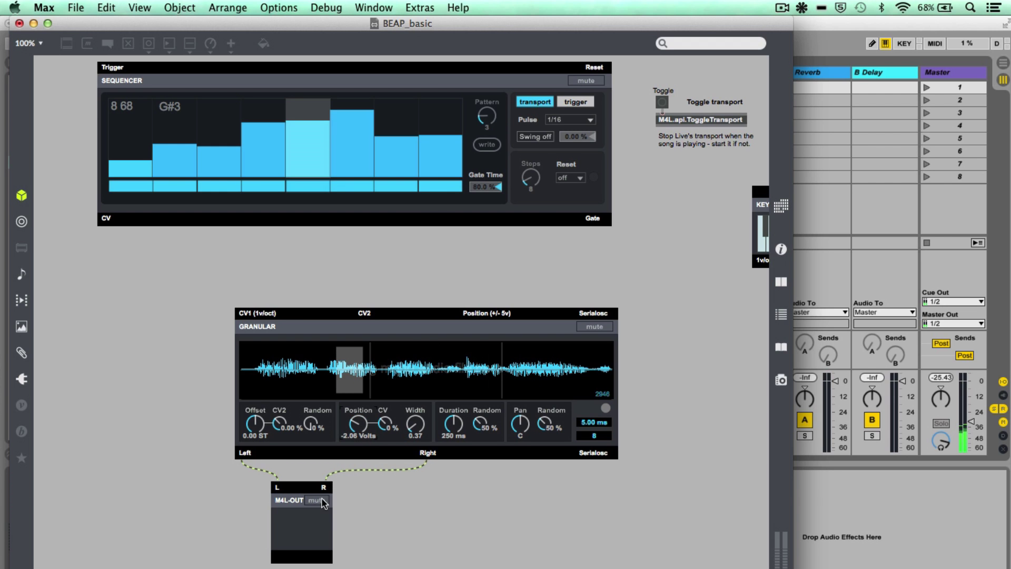
Mute M4L-OUT, and move it and the Granular module farther down in the unlocked patch
{"action": "key", "text": "super+e"}
{"action": "left_click_drag", "start_coordinate": [337, 432], "coordinate": [305, 444]}
{"action": "left_click", "coordinate": [326, 312]}
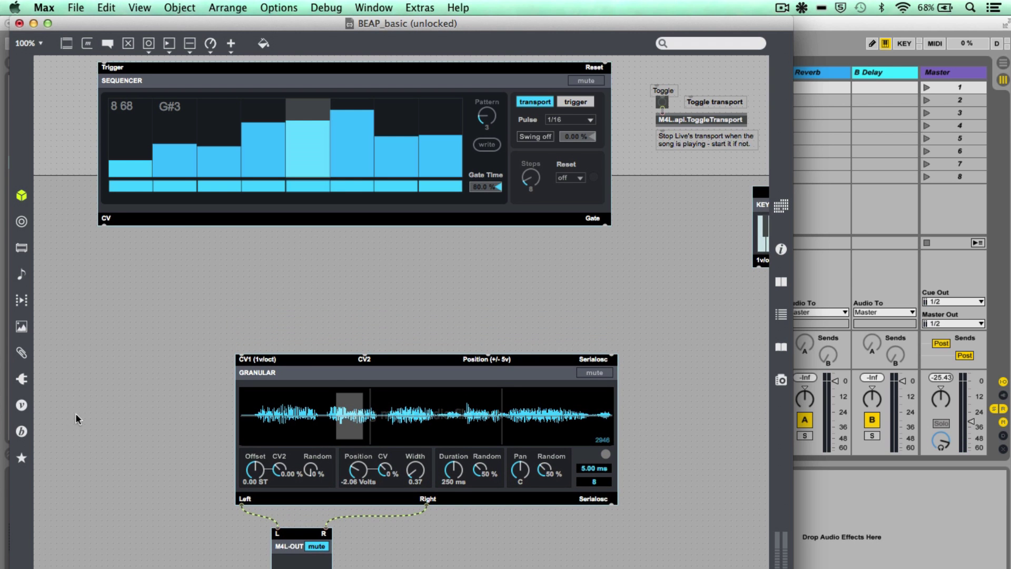
Add BEAP LFO2 and Volt Meter modules to the patch, placing LFO2 between the sequencer and the Granular module
{"action": "left_click", "coordinate": [22, 432]}
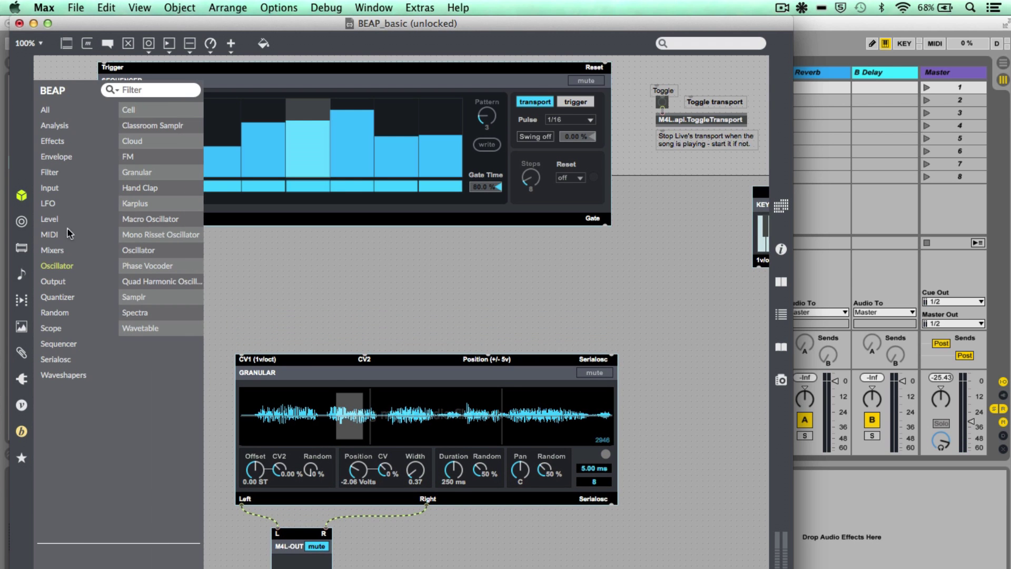
{"action": "left_click", "coordinate": [56, 207]}
{"action": "left_click_drag", "start_coordinate": [211, 173], "coordinate": [474, 279]}
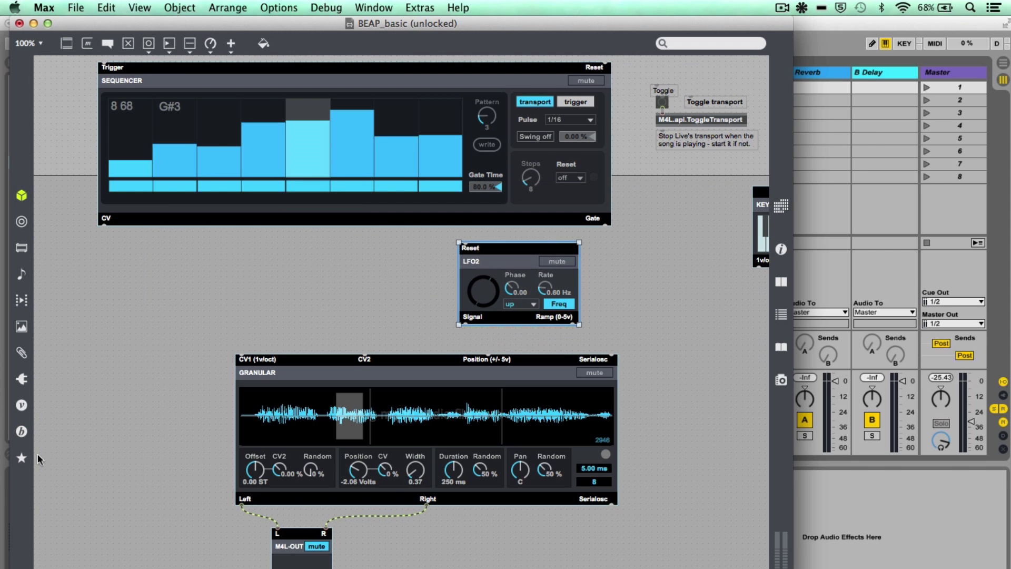
{"action": "left_click", "coordinate": [17, 431]}
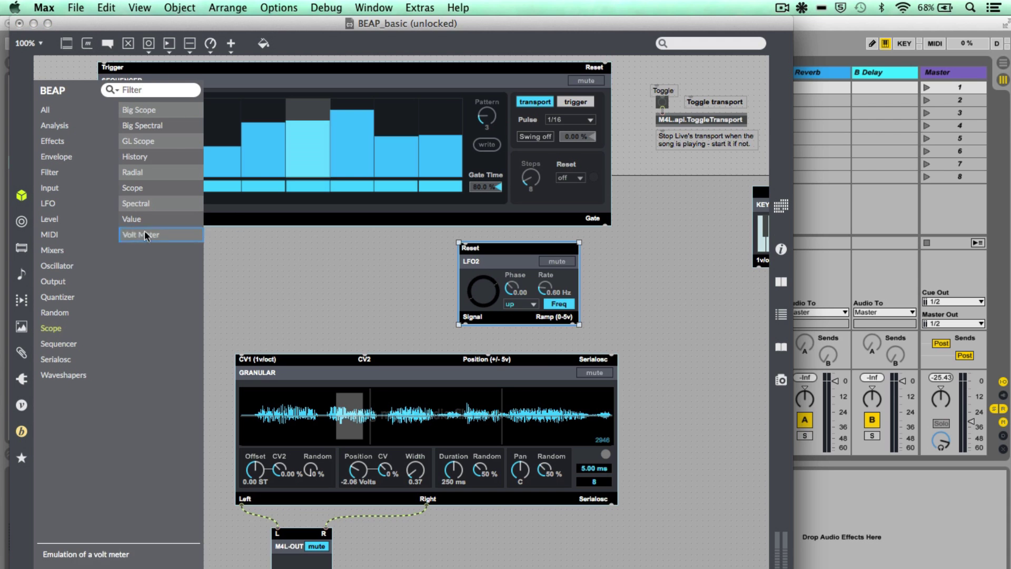
{"action": "left_click_drag", "start_coordinate": [145, 235], "coordinate": [559, 322]}
Arrange the Volt Meter beside the Granular module, and connect LFO2's Signal output to Granular's Position and the Volt Meter's Signal inputs
{"action": "left_click_drag", "start_coordinate": [648, 397], "coordinate": [649, 397]}
{"action": "left_click_drag", "start_coordinate": [542, 359], "coordinate": [471, 365]}
{"action": "left_click_drag", "start_coordinate": [689, 391], "coordinate": [628, 369]}
{"action": "left_click_drag", "start_coordinate": [465, 324], "coordinate": [428, 341]}
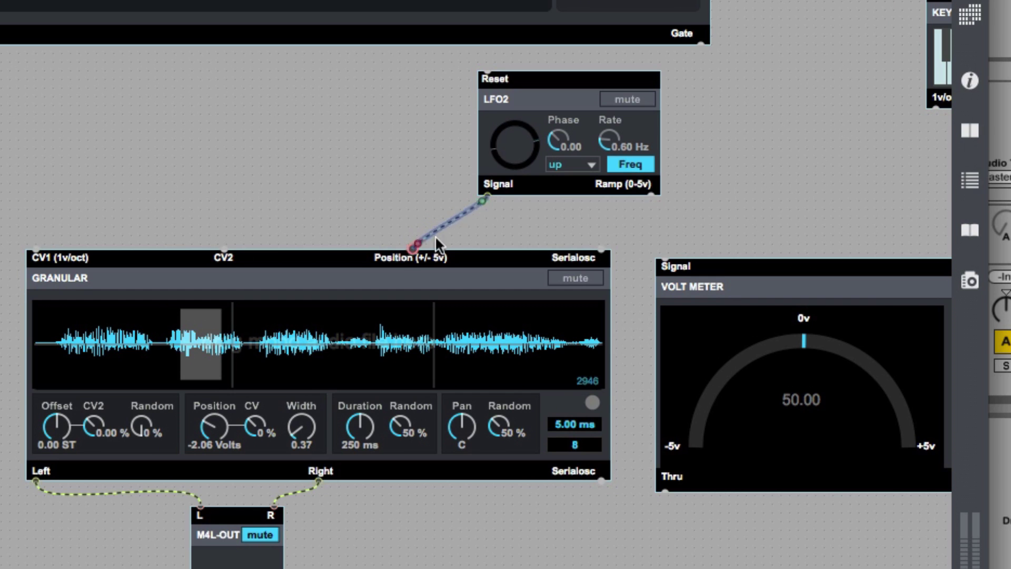
{"action": "left_click_drag", "start_coordinate": [487, 196], "coordinate": [676, 255]}
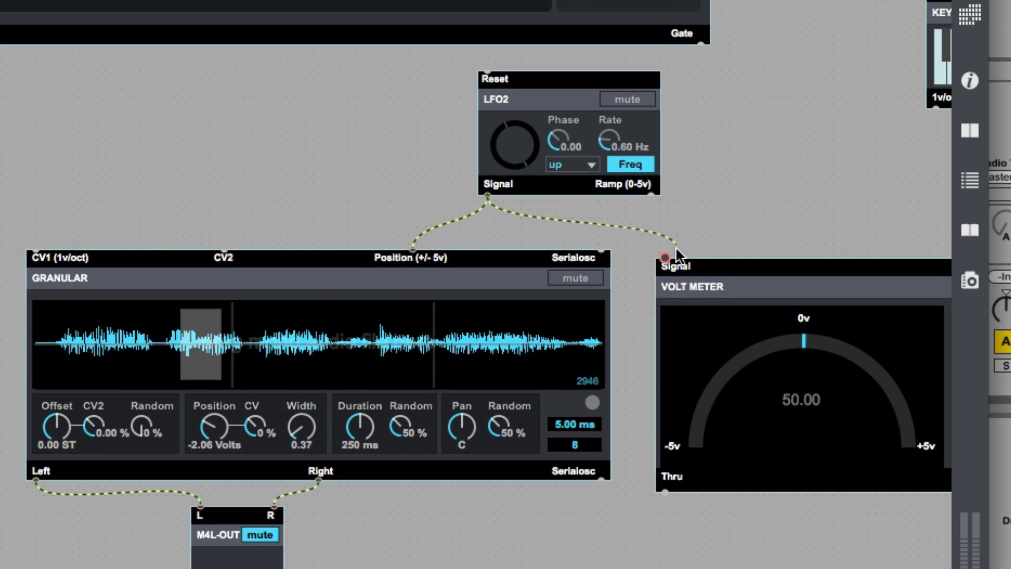
Unmute M4L-OUT in the locked patch, and set the Granular module's Position CV to 100% and Duration to 117 ms
{"action": "left_click", "coordinate": [271, 533]}
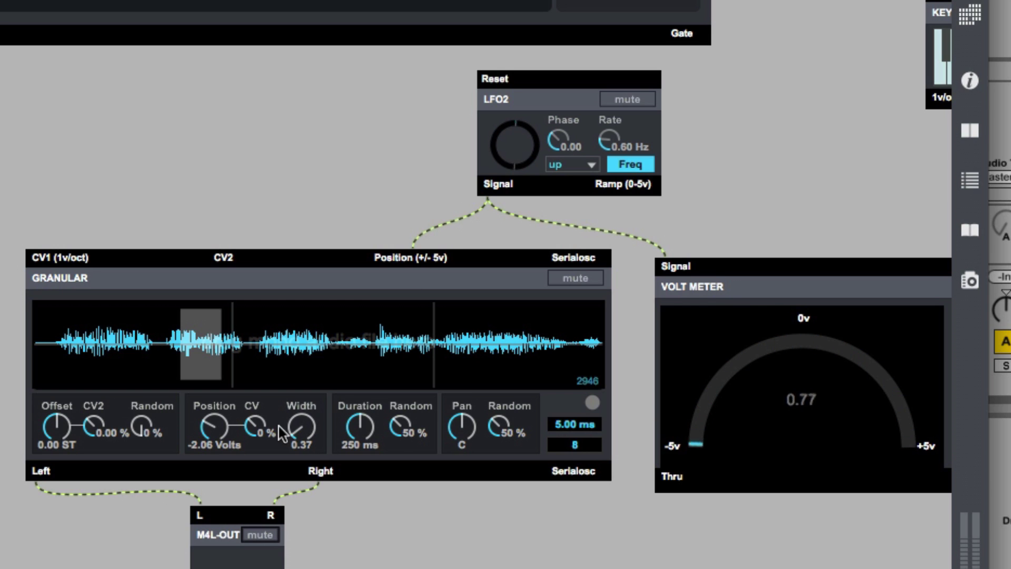
{"action": "left_click_drag", "start_coordinate": [253, 431], "coordinate": [253, 413]}
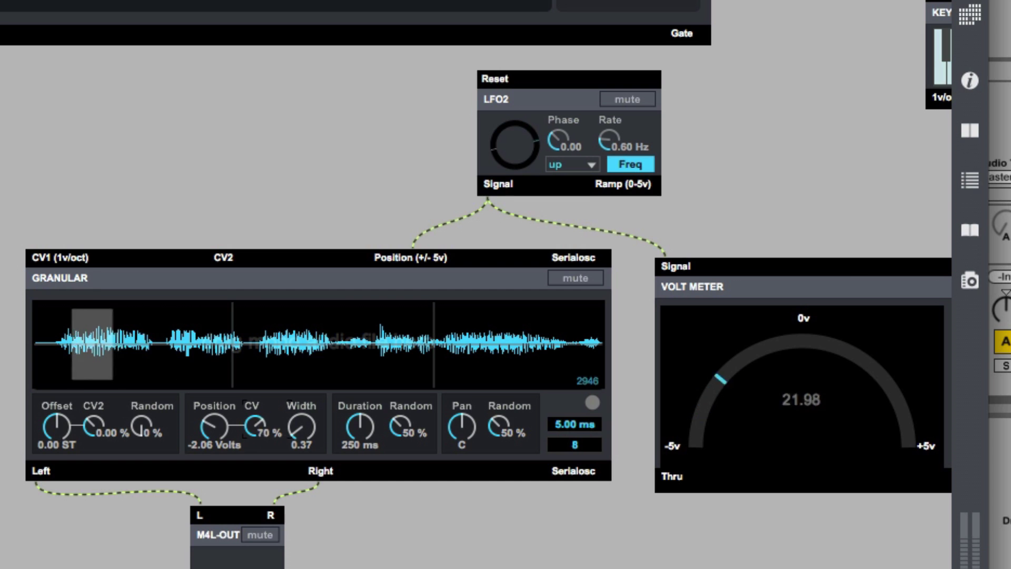
{"action": "left_click_drag", "start_coordinate": [361, 427], "coordinate": [361, 431]}
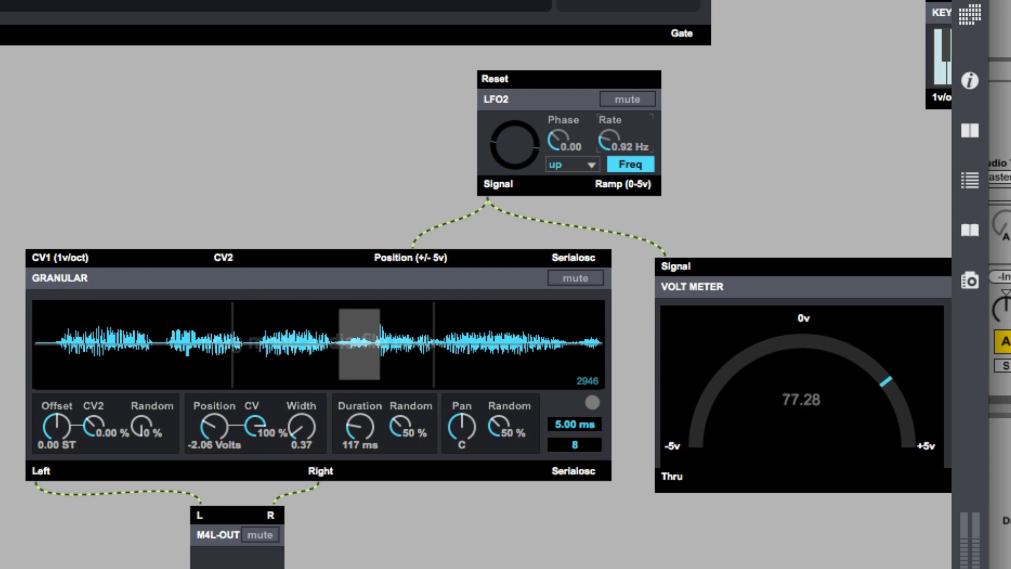
Set LFO2 to the down waveform at 0.50 Hz, and the Granular module's Position to 0.00 Volts and Duration to 54.3 ms
{"action": "left_click", "coordinate": [585, 165]}
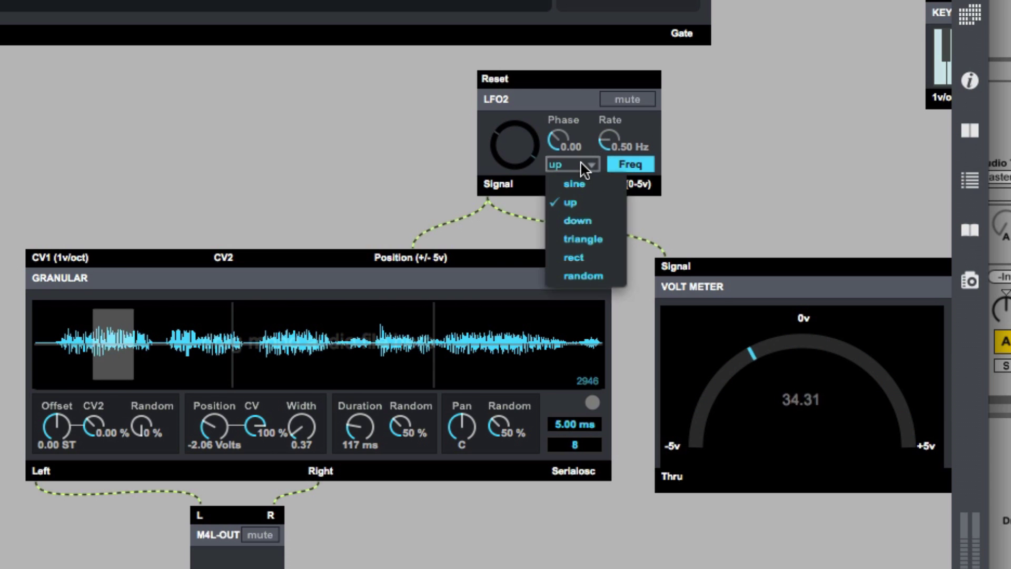
{"action": "left_click", "coordinate": [571, 221]}
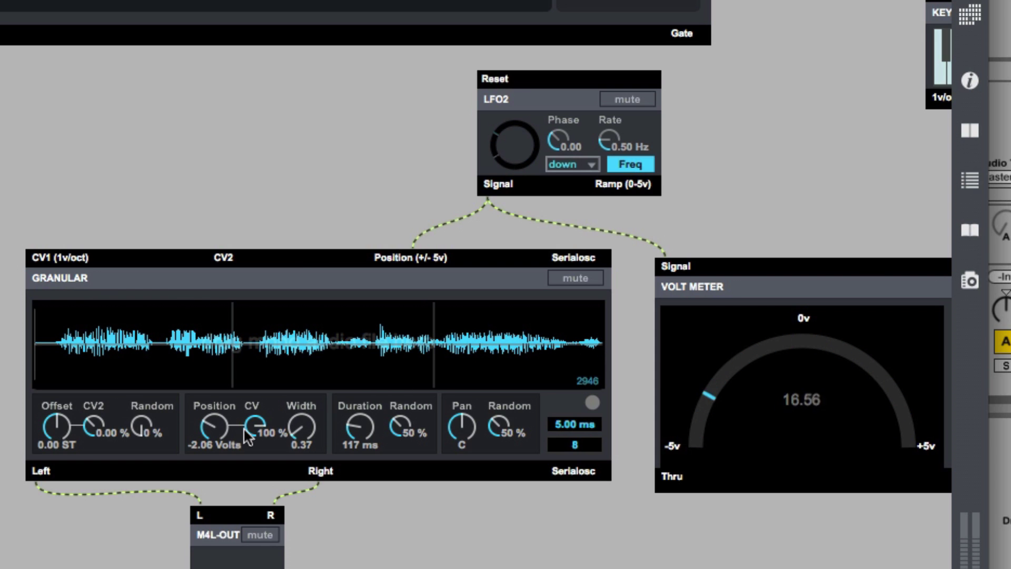
{"action": "double_click", "coordinate": [216, 431]}
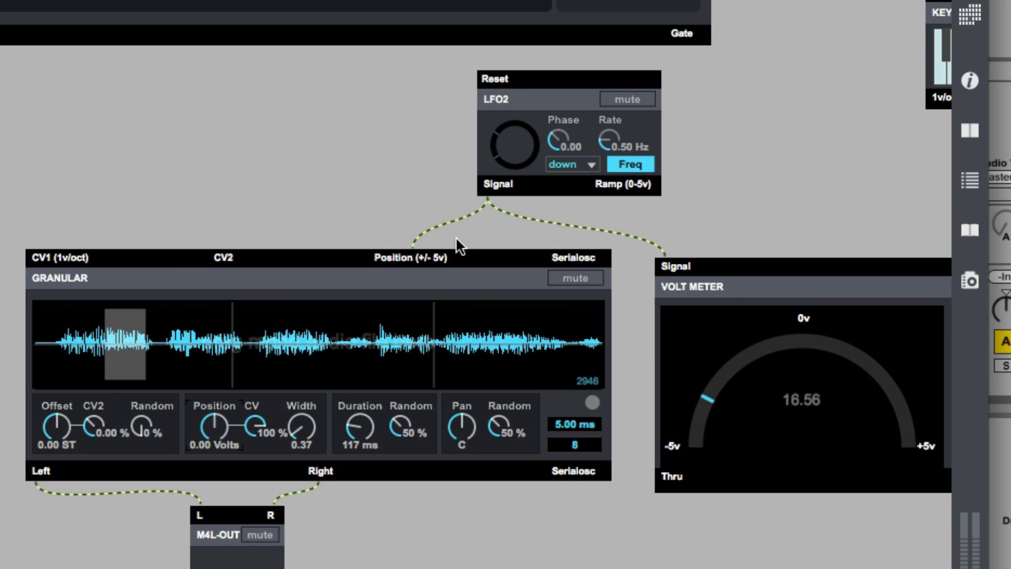
{"action": "left_click_drag", "start_coordinate": [361, 428], "coordinate": [361, 447]}
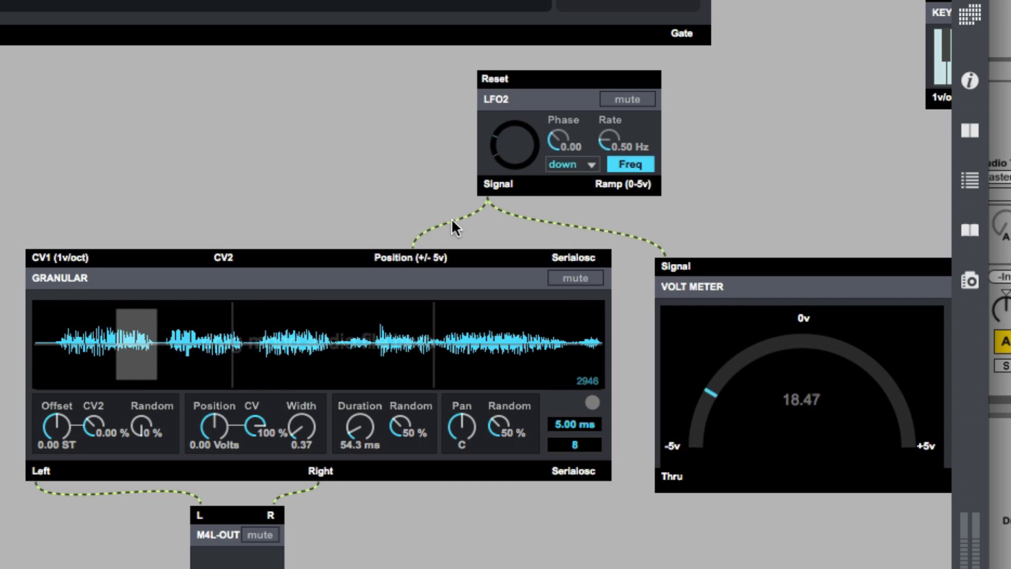
Unlock the patch, delete the cord from LFO2 to the Granular module's Position input, and mute M4L-OUT
{"action": "key", "text": "super+e"}
{"action": "left_click", "coordinate": [437, 228]}
{"action": "key", "text": "BackSpace"}
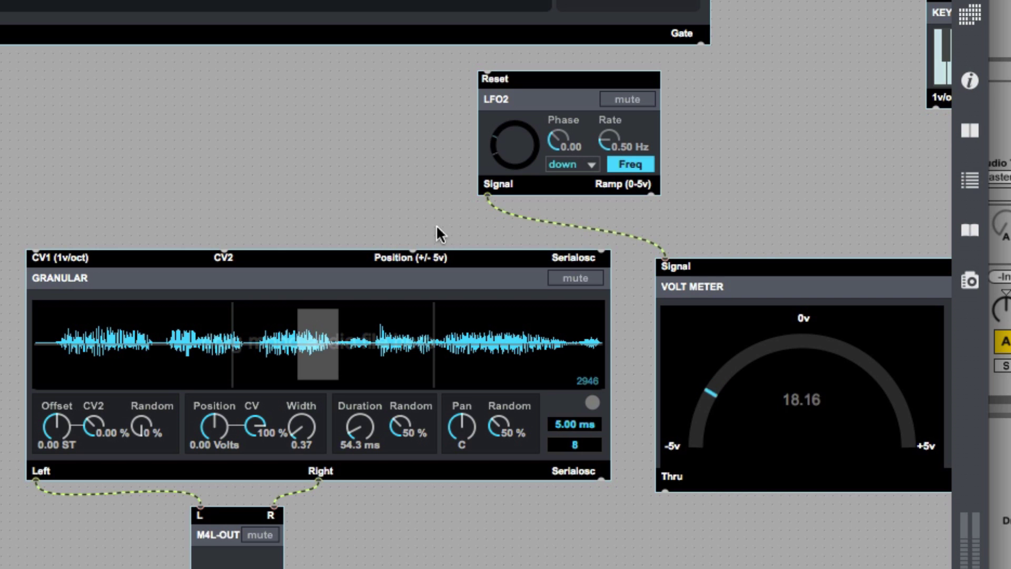
{"action": "left_click", "coordinate": [266, 535]}
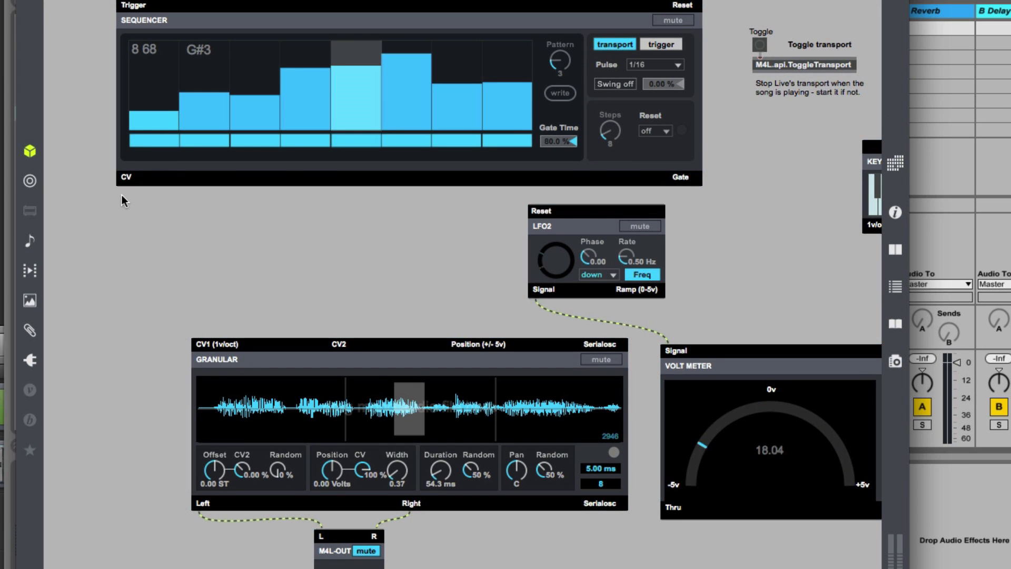
Connect the sequencer's CV output to the Granular module's Position input and lock the patch
{"action": "key", "text": "super+e"}
{"action": "left_click_drag", "start_coordinate": [125, 185], "coordinate": [472, 347]}
{"action": "key", "text": "super+e"}
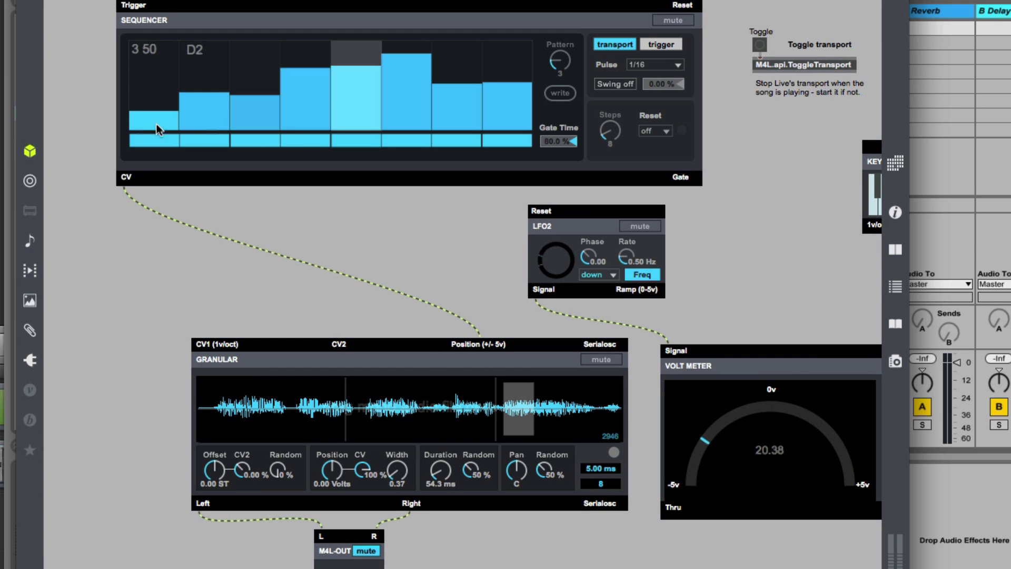
Redraw the sequencer steps as a rising staircase and play them with M4L-OUT unmuted
{"action": "mouse_move", "coordinate": [135, 111]}
{"action": "left_mouse_down"}
{"action": "mouse_move", "coordinate": [134, 121]}
{"action": "mouse_move", "coordinate": [251, 102]}
{"action": "left_mouse_up"}
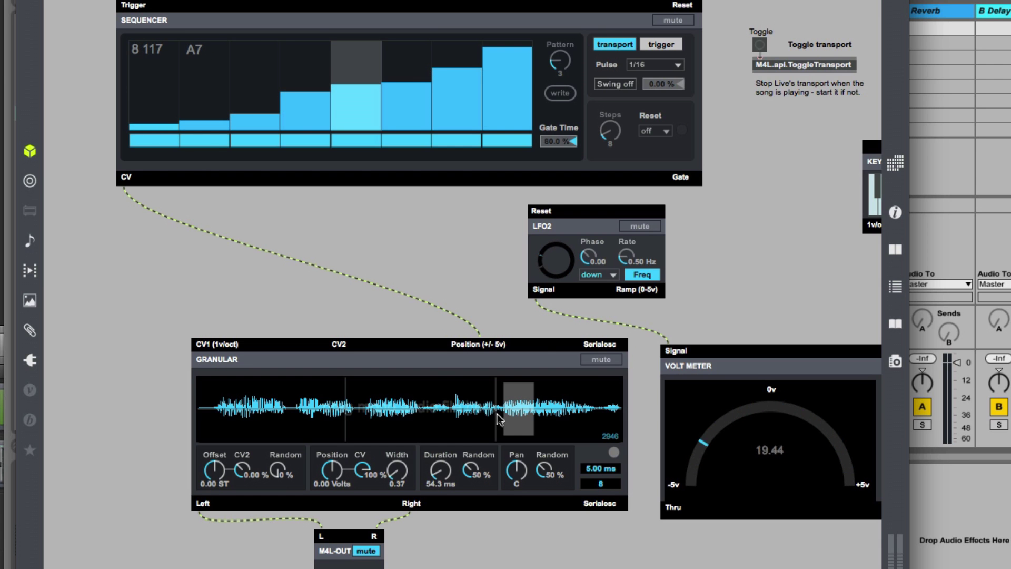
{"action": "left_click", "coordinate": [758, 44]}
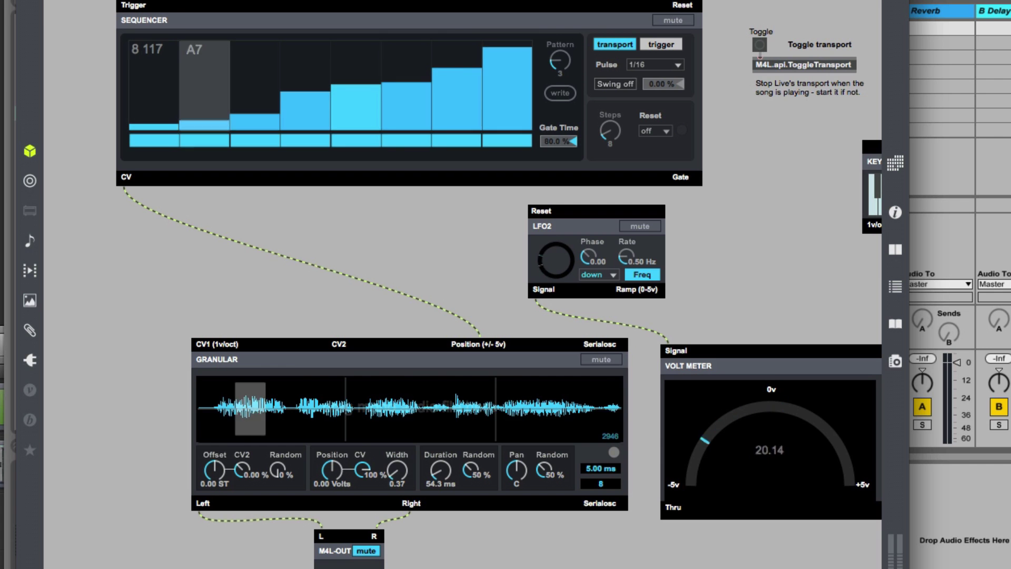
{"action": "left_click", "coordinate": [369, 552]}
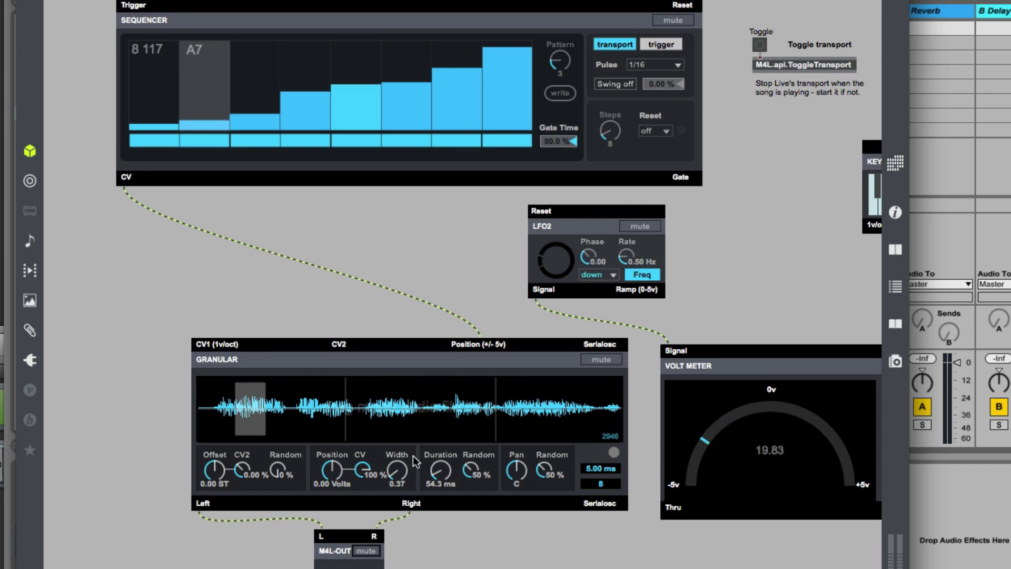
Reshape the later sequencer steps, and connect the sequencer's CV output to the Granular module's CV1 (1v/oct) input
{"action": "mouse_move", "coordinate": [320, 81]}
{"action": "left_mouse_down"}
{"action": "mouse_move", "coordinate": [431, 116]}
{"action": "mouse_move", "coordinate": [472, 81]}
{"action": "mouse_move", "coordinate": [494, 100]}
{"action": "left_mouse_up"}
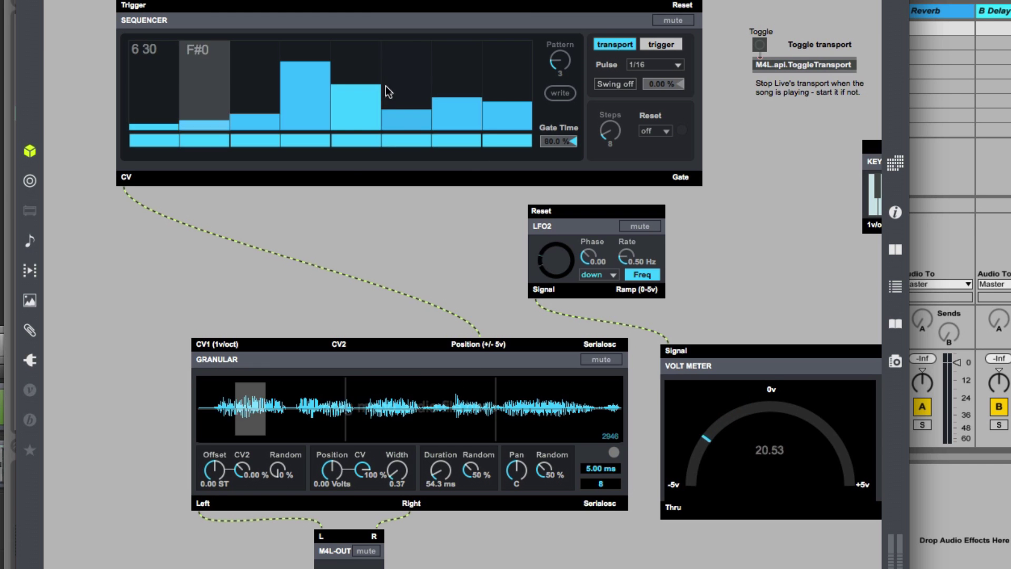
{"action": "key", "text": "super+e"}
{"action": "left_click_drag", "start_coordinate": [124, 186], "coordinate": [198, 335]}
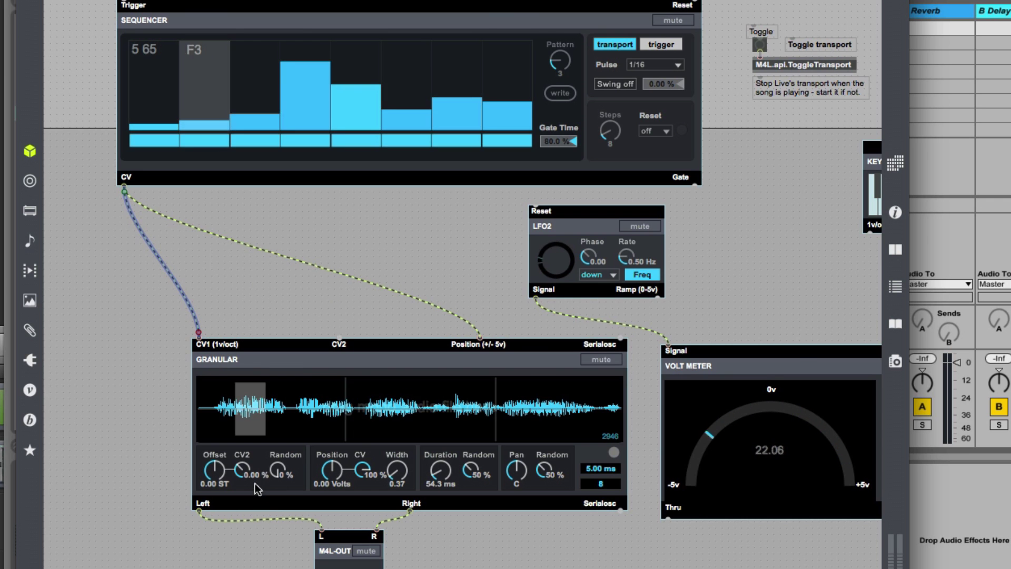
Set the Granular module's Offset to -13.00 ST and redraw the sequencer steps with the third one low
{"action": "left_click_drag", "start_coordinate": [215, 468], "coordinate": [215, 472]}
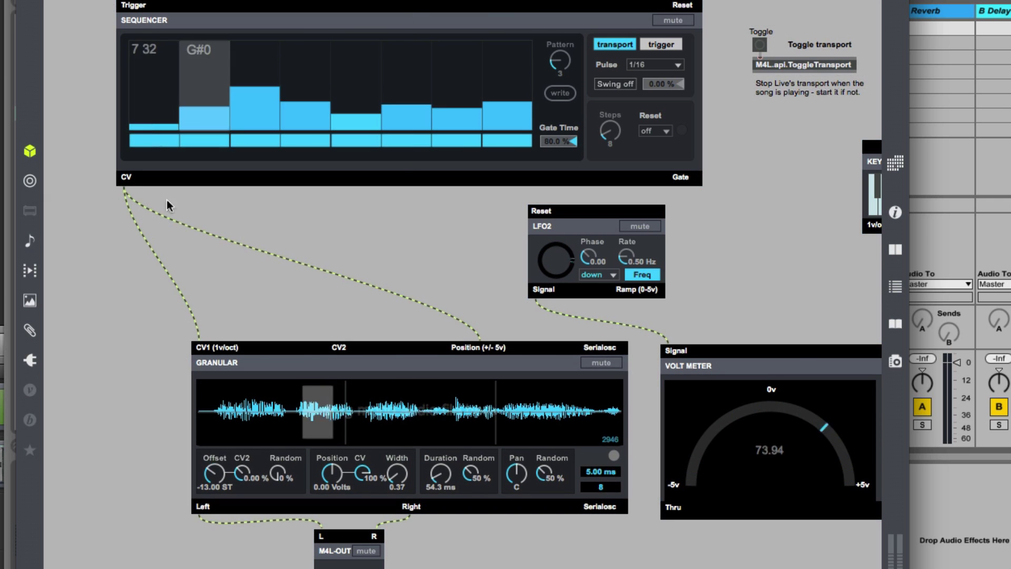
{"action": "left_click_drag", "start_coordinate": [169, 89], "coordinate": [491, 62]}
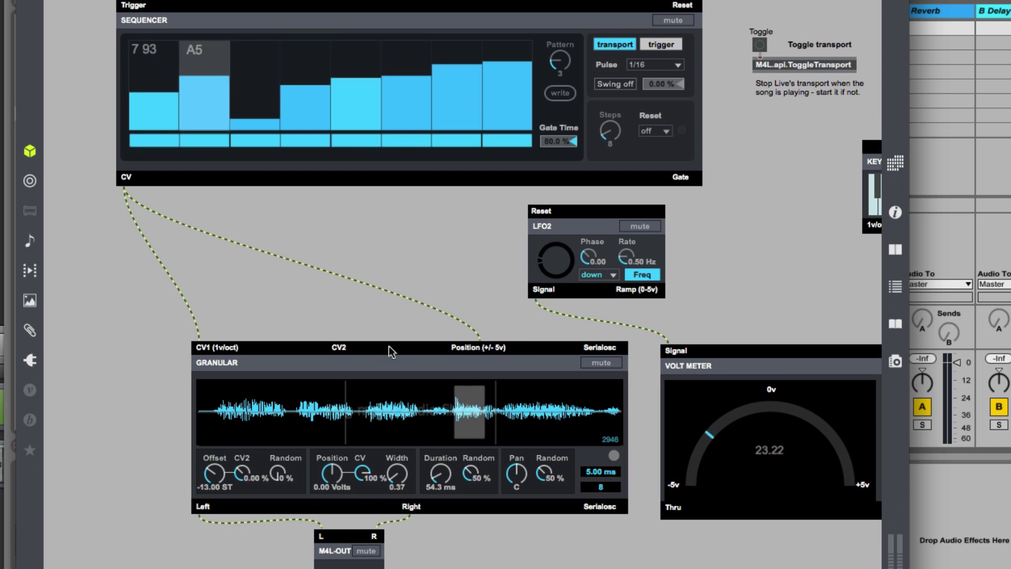
Mute M4L-OUT and raise the Granular module's voice number to 96
{"action": "left_click", "coordinate": [366, 551]}
{"action": "key", "text": "super+e"}
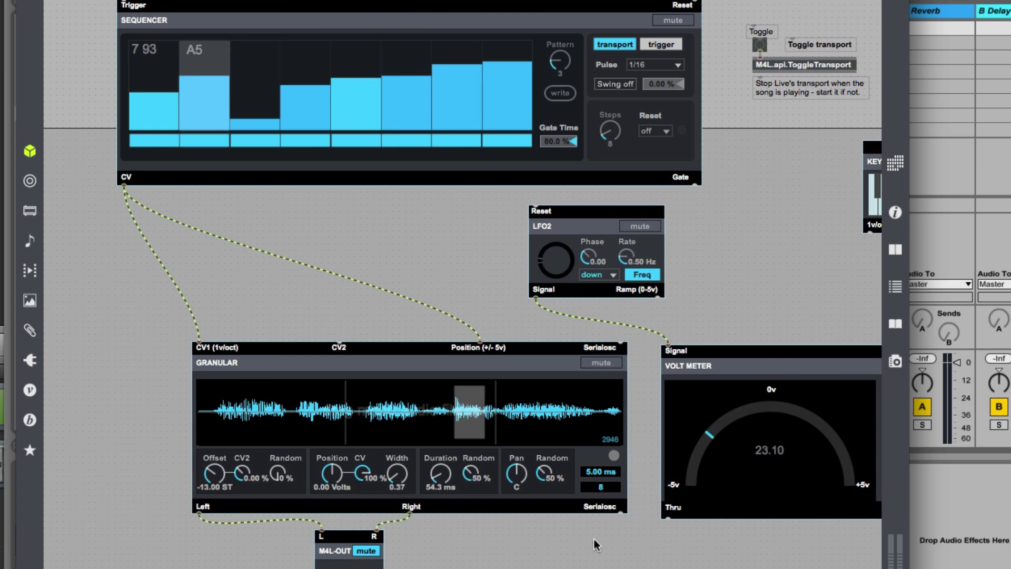
{"action": "key", "text": "super+e"}
{"action": "left_click", "coordinate": [599, 488]}
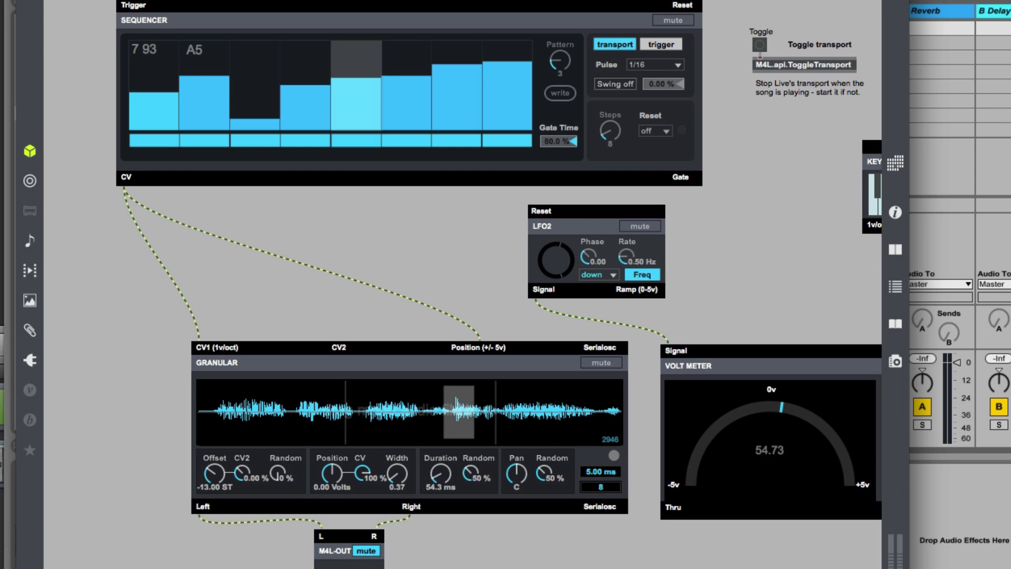
{"action": "left_click_drag", "start_coordinate": [600, 488], "coordinate": [600, 442]}
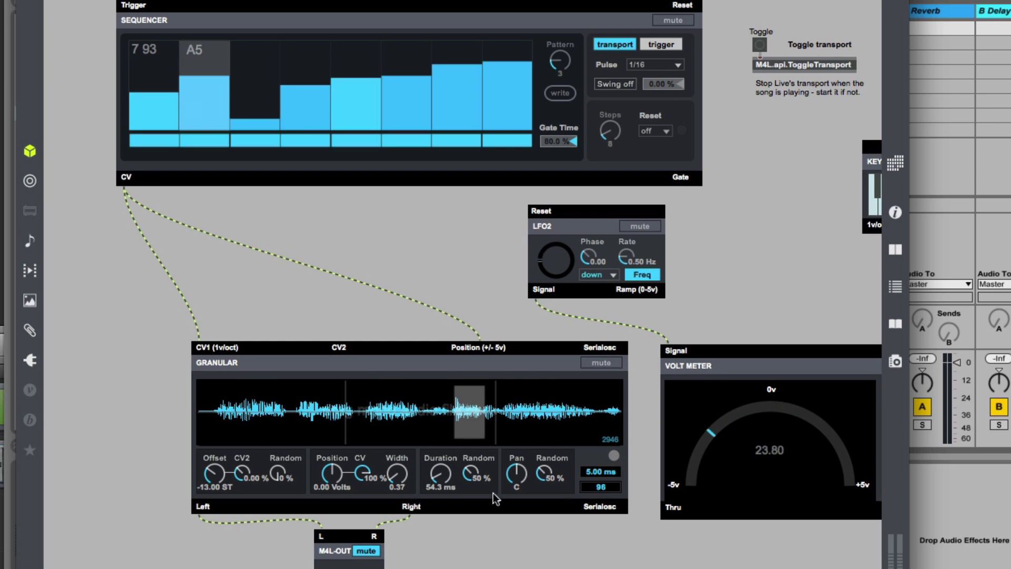
With M4L-OUT unmuted, redraw the sequencer steps almost level with a higher last step, and set Granular's Offset to 10.18 ST
{"action": "left_click", "coordinate": [366, 551]}
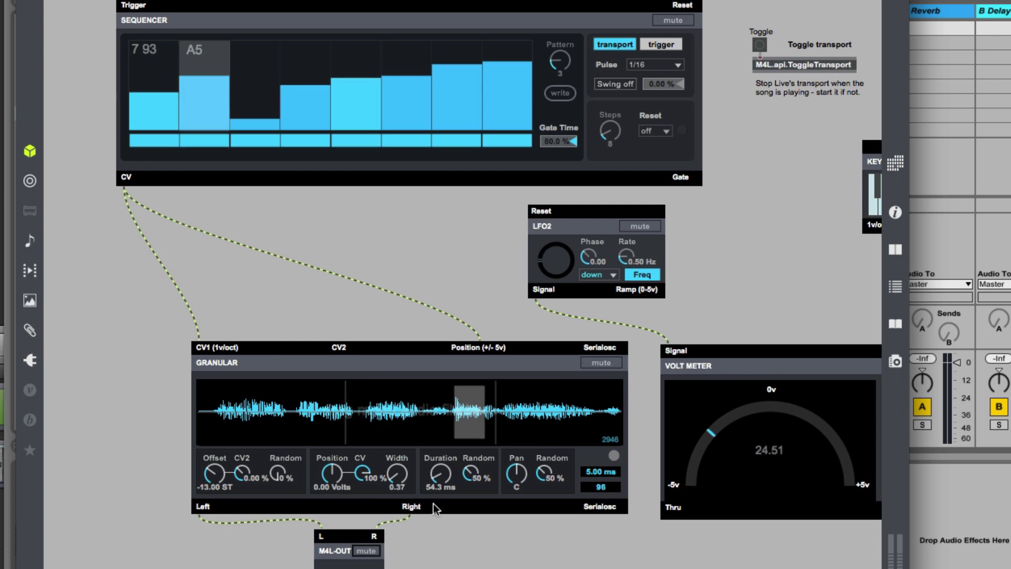
{"action": "mouse_move", "coordinate": [263, 113]}
{"action": "left_mouse_down"}
{"action": "mouse_move", "coordinate": [174, 89]}
{"action": "mouse_move", "coordinate": [484, 89]}
{"action": "mouse_move", "coordinate": [500, 86]}
{"action": "mouse_move", "coordinate": [507, 68]}
{"action": "left_mouse_up"}
{"action": "left_click_drag", "start_coordinate": [215, 475], "coordinate": [215, 444]}
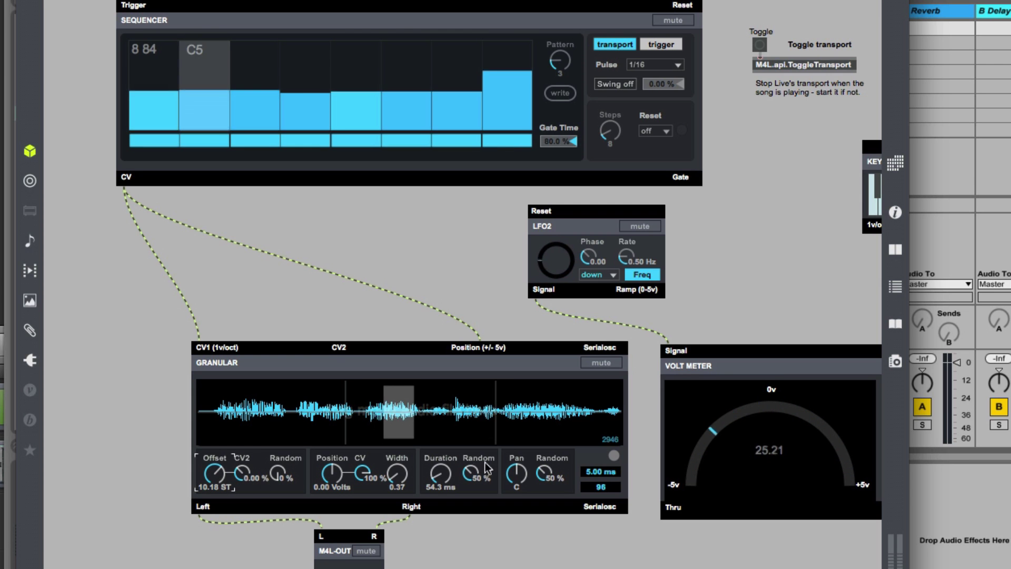
Set the Granular Duration to 458 ms, with Random amounts of 97% for duration, 63% for offset and 100% for pan
{"action": "left_click_drag", "start_coordinate": [432, 479], "coordinate": [433, 447]}
{"action": "left_click_drag", "start_coordinate": [470, 476], "coordinate": [470, 450]}
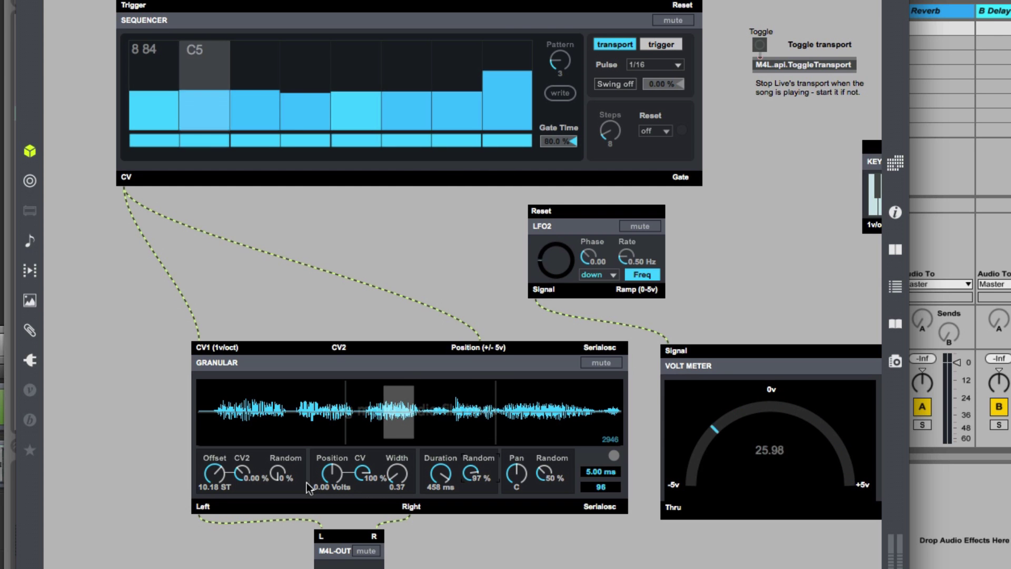
{"action": "left_click_drag", "start_coordinate": [283, 476], "coordinate": [283, 444]}
{"action": "left_click_drag", "start_coordinate": [544, 474], "coordinate": [544, 446]}
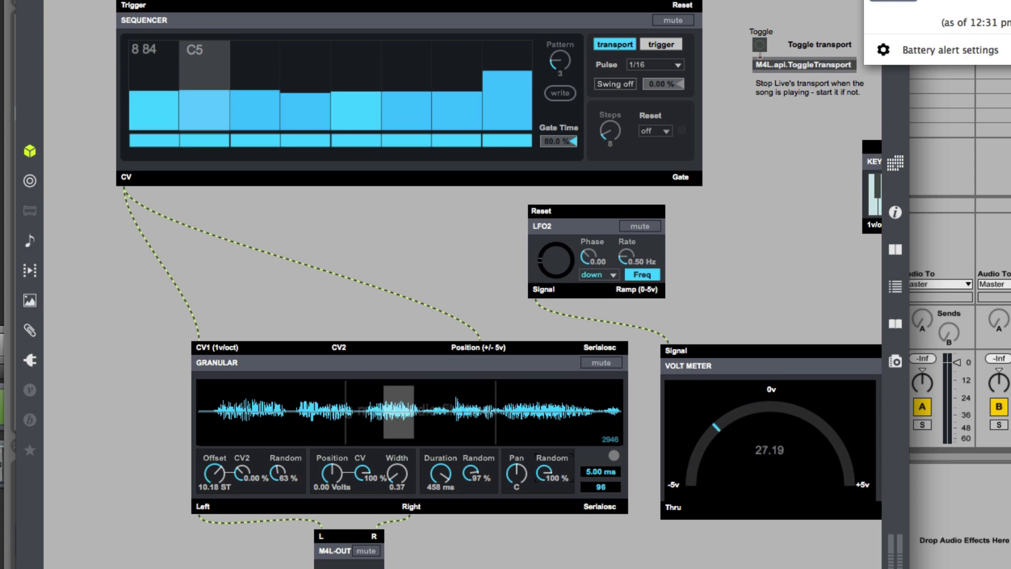
Mute M4L-OUT, load mt_drlp_127_deep3.wav from Finder into the Granular module, and unmute M4L-OUT
{"action": "left_click", "coordinate": [366, 550]}
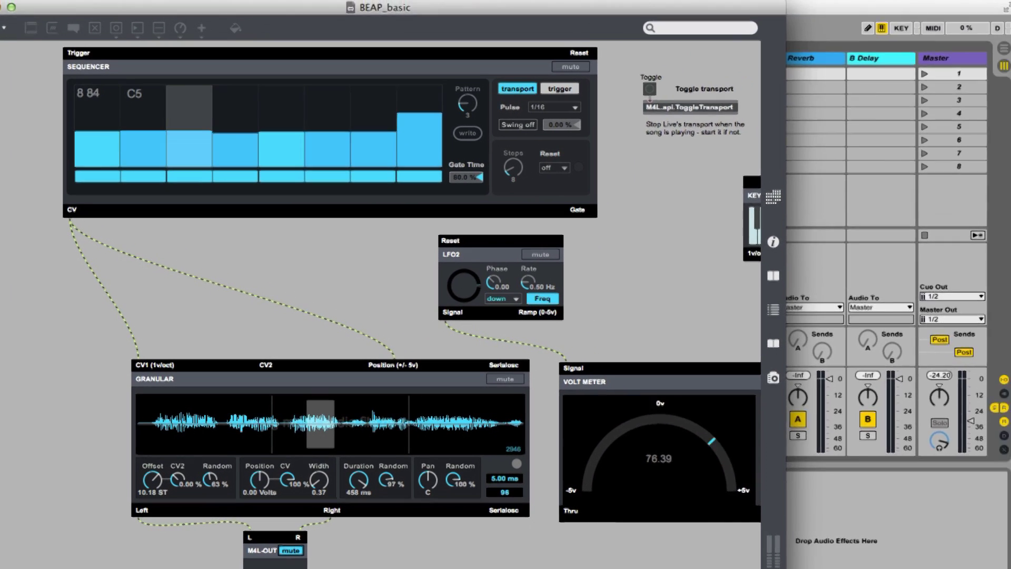
{"action": "key", "text": "super+Tab"}
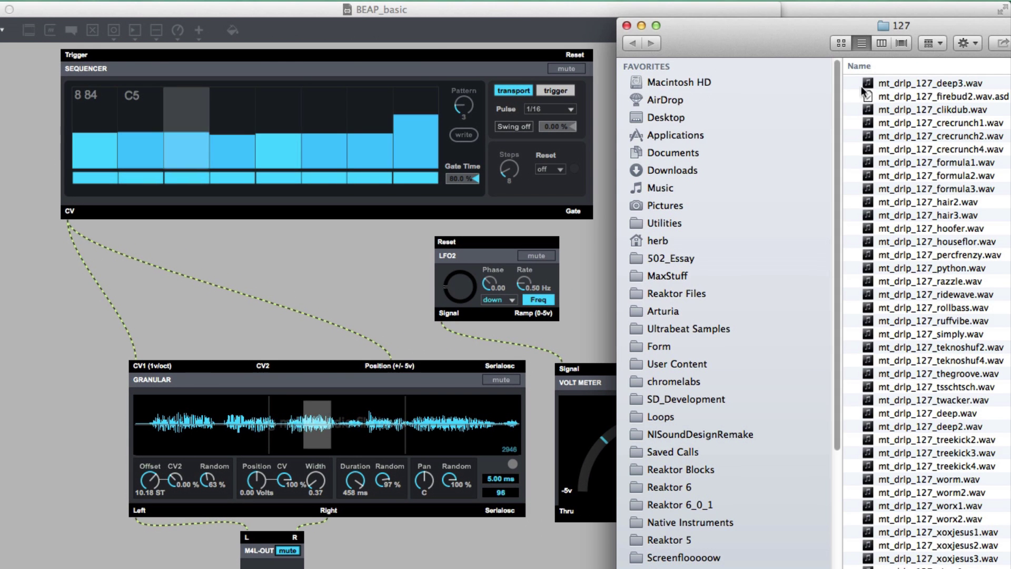
{"action": "left_click_drag", "start_coordinate": [889, 81], "coordinate": [316, 421]}
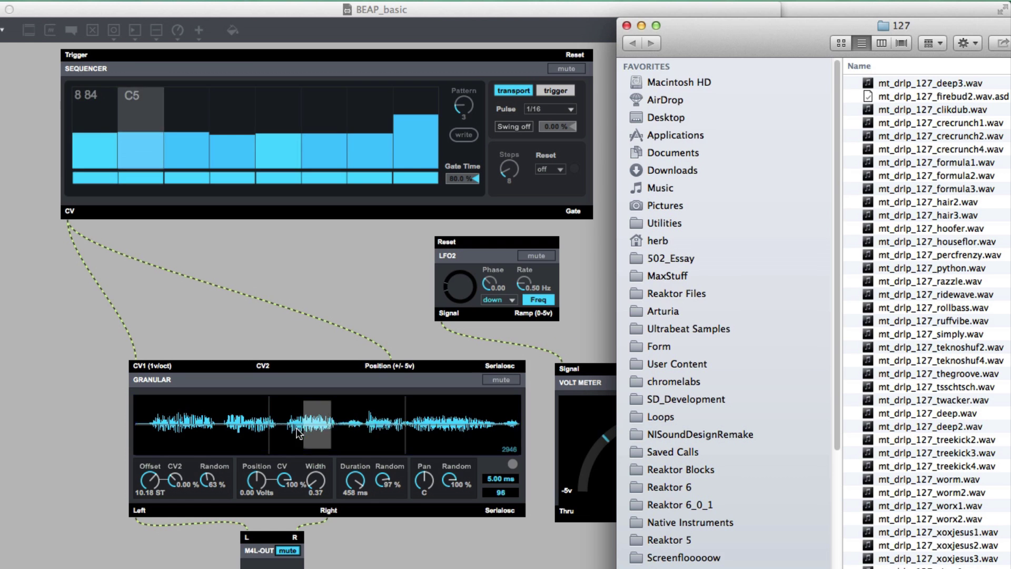
{"action": "left_click", "coordinate": [288, 551]}
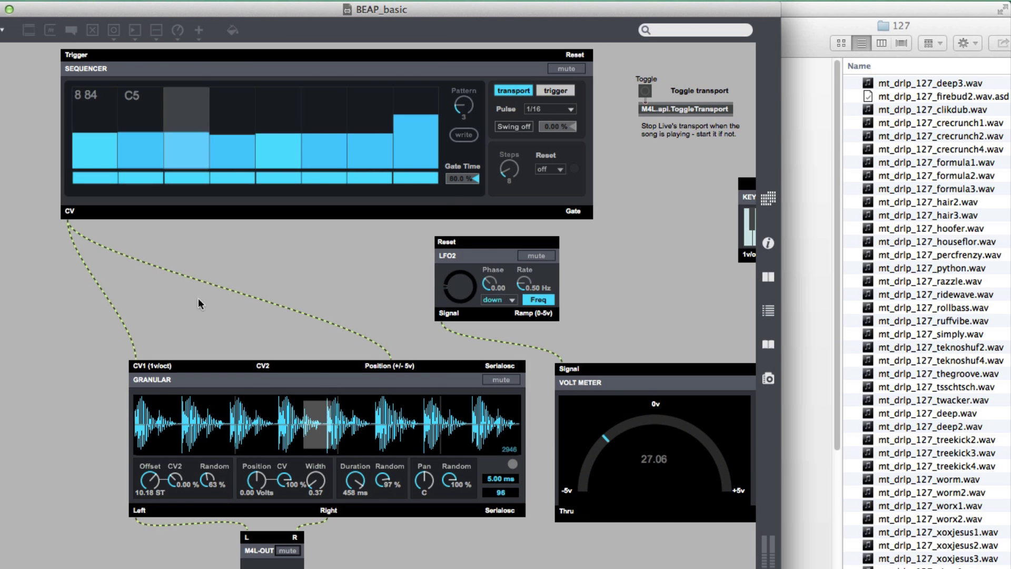
{"action": "key", "text": "super+e"}
{"action": "left_click", "coordinate": [132, 345]}
{"action": "key", "text": "super+e"}
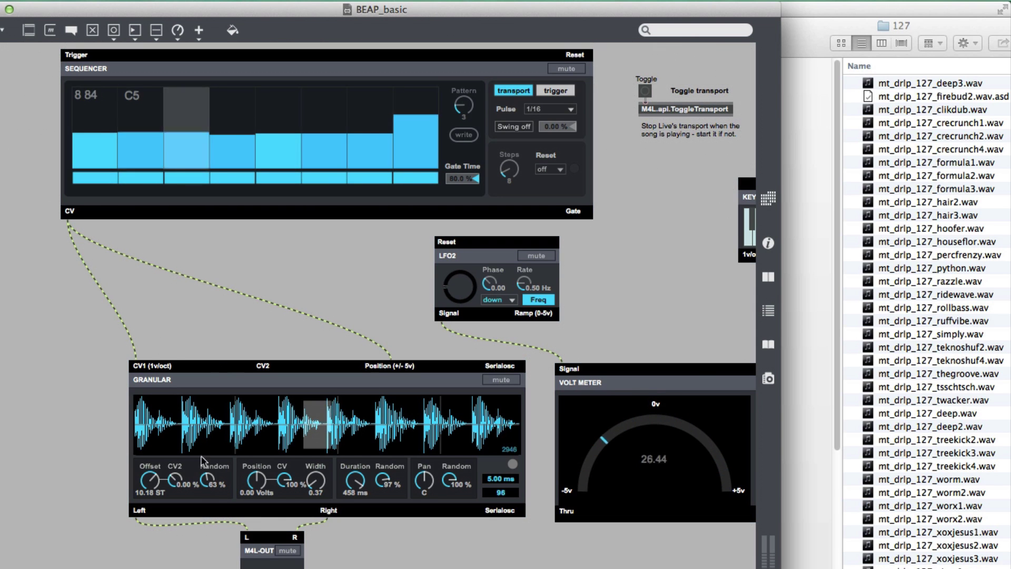
Set the Granular module's offset, duration and pan Random amounts to 0%
{"action": "left_click_drag", "start_coordinate": [205, 480], "coordinate": [206, 522]}
{"action": "left_click_drag", "start_coordinate": [382, 480], "coordinate": [383, 536]}
{"action": "left_click_drag", "start_coordinate": [449, 480], "coordinate": [448, 531]}
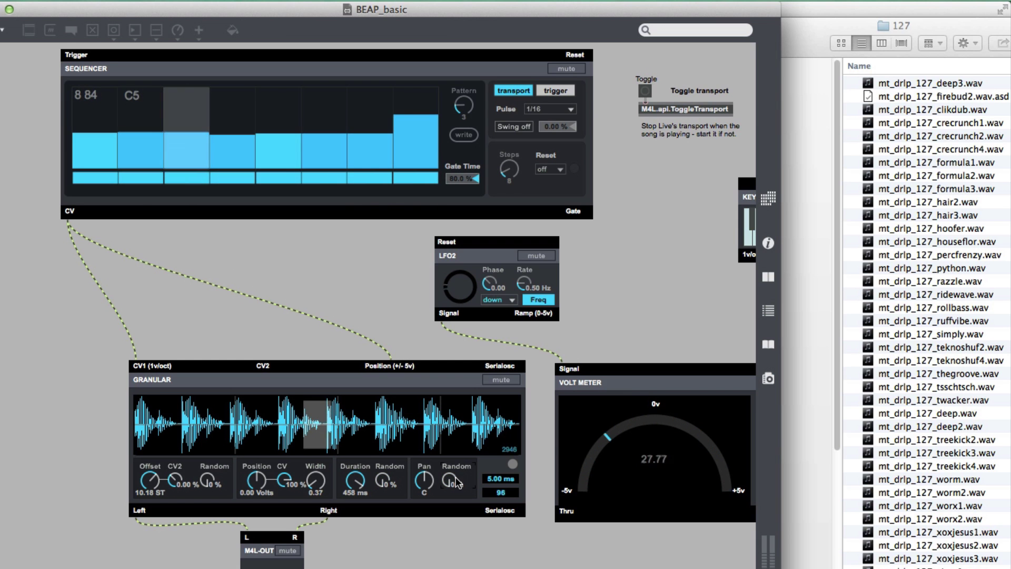
Redraw the sequencer steps as a rising ramp and set the Granular Duration to 171 ms, finishing with M4L-OUT muted
{"action": "mouse_move", "coordinate": [92, 158]}
{"action": "left_mouse_down"}
{"action": "mouse_move", "coordinate": [95, 168]}
{"action": "mouse_move", "coordinate": [413, 118]}
{"action": "mouse_move", "coordinate": [416, 94]}
{"action": "left_mouse_up"}
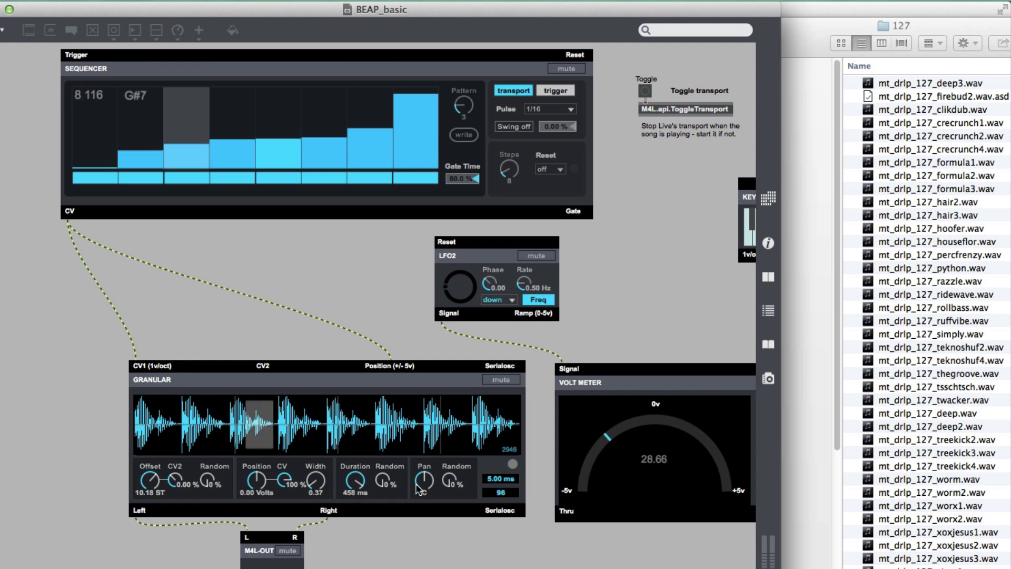
{"action": "left_click_drag", "start_coordinate": [362, 499], "coordinate": [362, 539]}
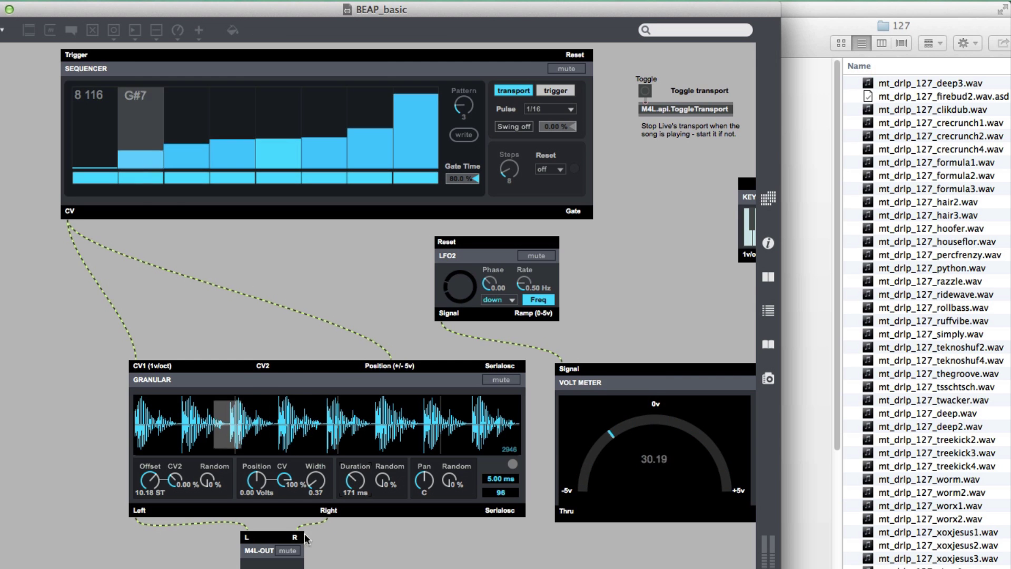
{"action": "left_click", "coordinate": [284, 551]}
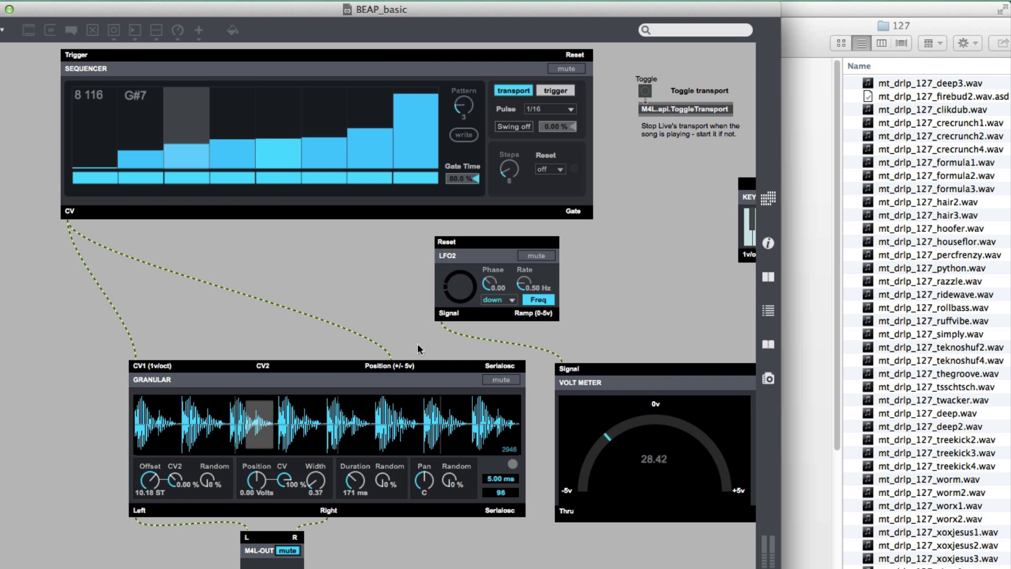